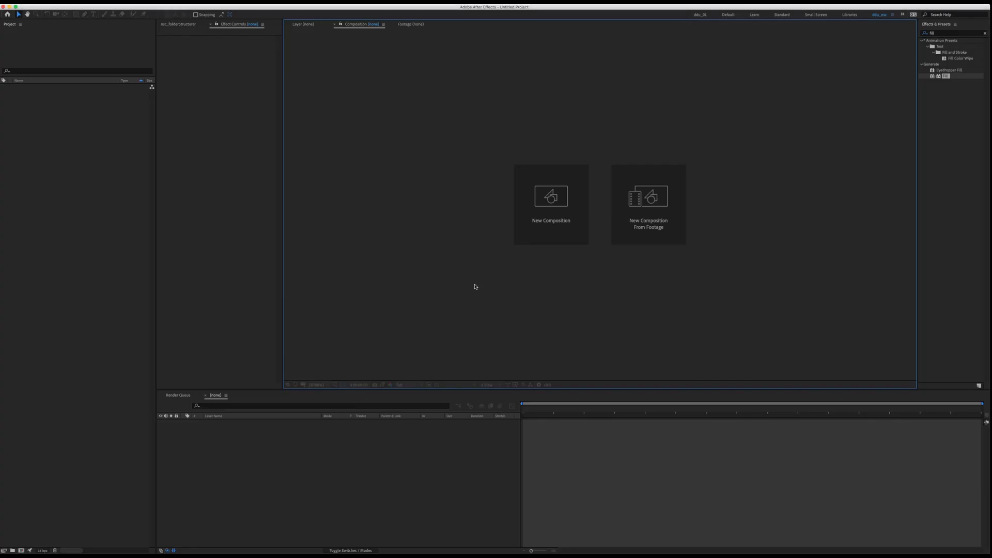
# Create a new HDTV 1080 25 composition and add a 1080 x 1080 px deep blue solid to it
pyautogui.press('super+n')
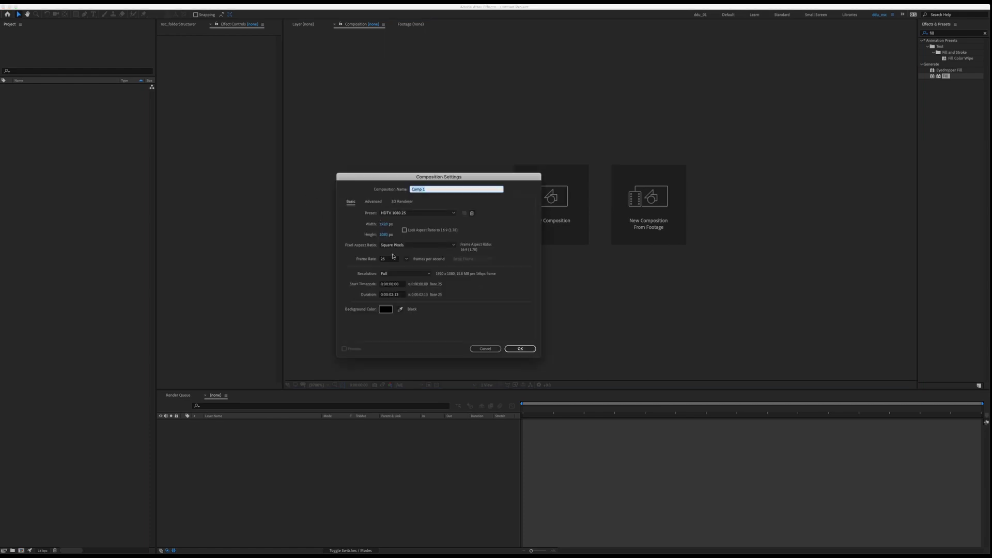
pyautogui.click(521, 349)
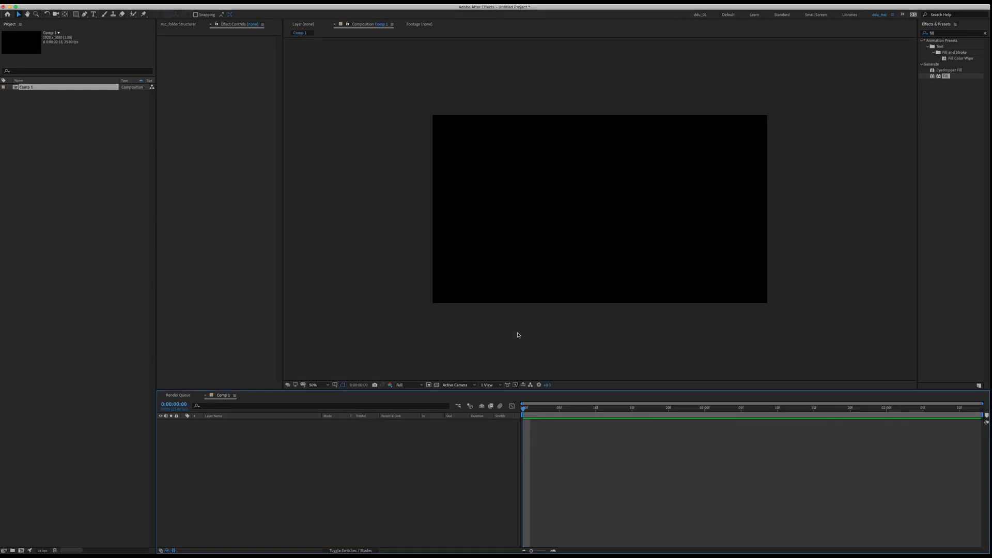
pyautogui.press('super+y')
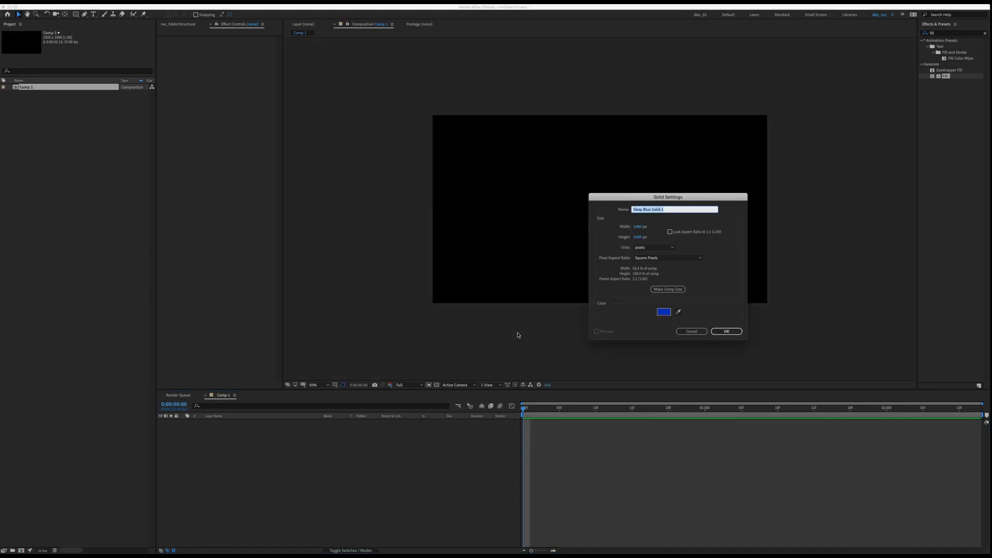
pyautogui.click(647, 201)
pyautogui.moveTo(651, 202); pyautogui.dragTo(550, 209)
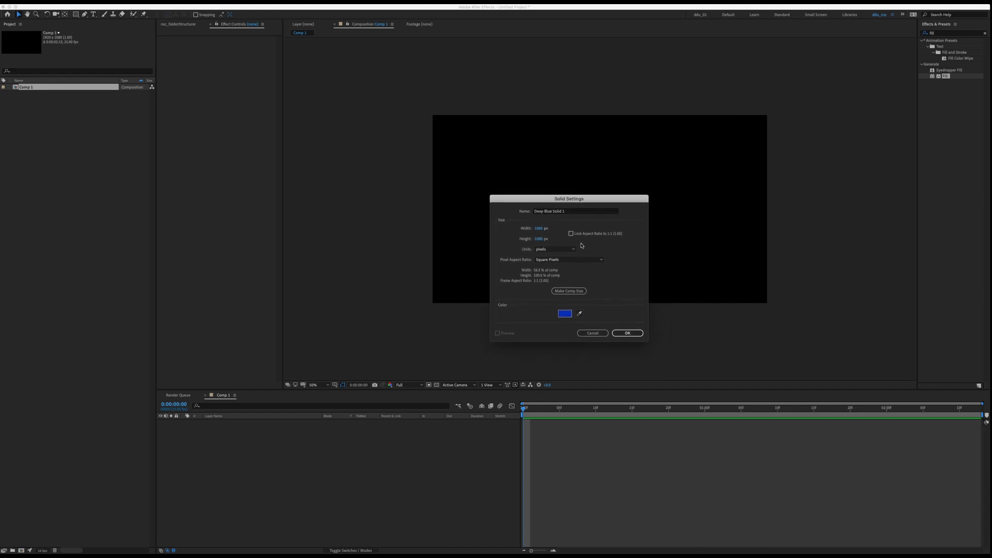
pyautogui.click(627, 333)
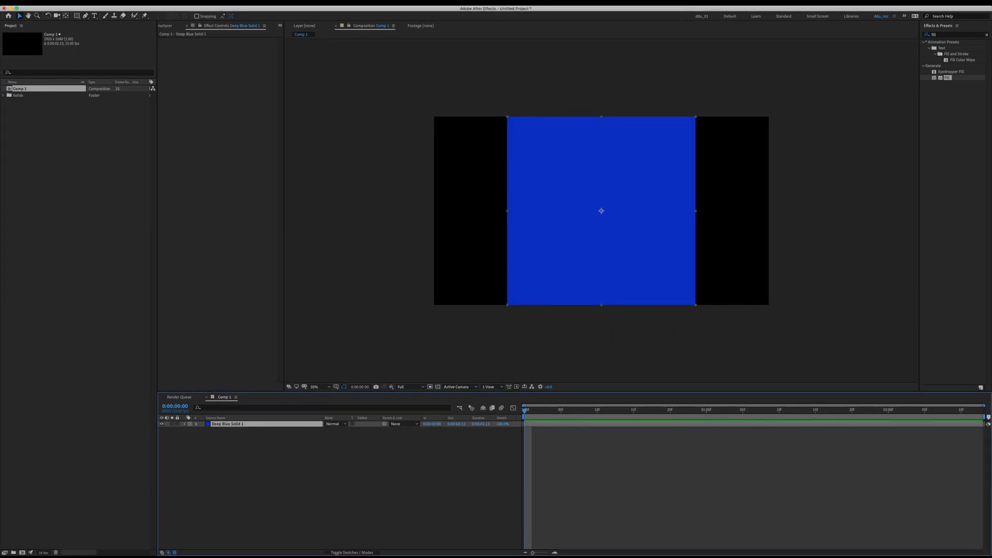
# Add an expression to the blue solid's Position with the first line x = random(0,1920);
pyautogui.press('p')
pyautogui.press('super+shift+a')
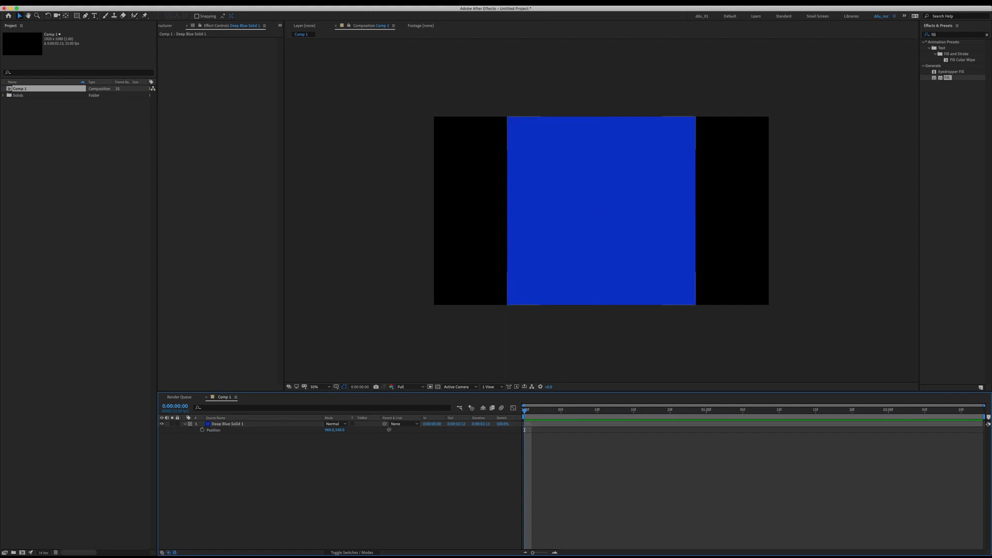
pyautogui.keyDown('alt'); pyautogui.click(202, 430); pyautogui.keyUp('alt')
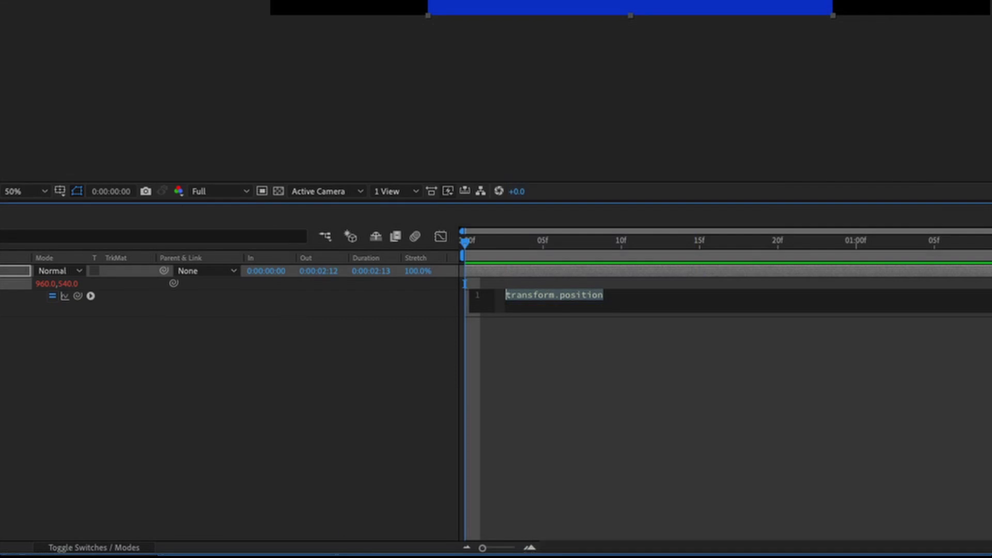
pyautogui.write('x')
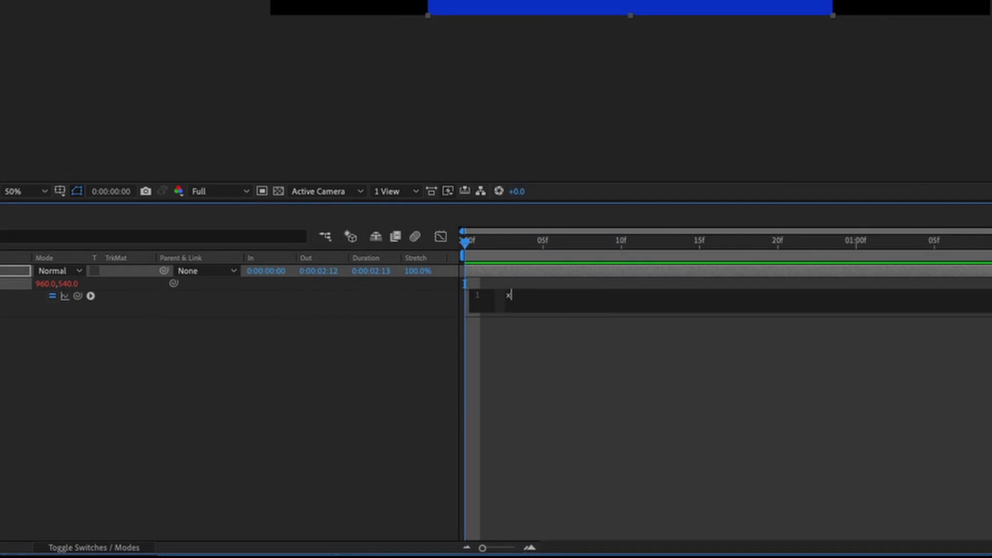
pyautogui.write(' = random(0,1920;')
pyautogui.press('BackSpace')
pyautogui.press('Right')
pyautogui.write(';')
pyautogui.press('Return')
# Write y = random(0,1080); as the second line of the Position expression, apply it and preview
pyautogui.write('y = random (')
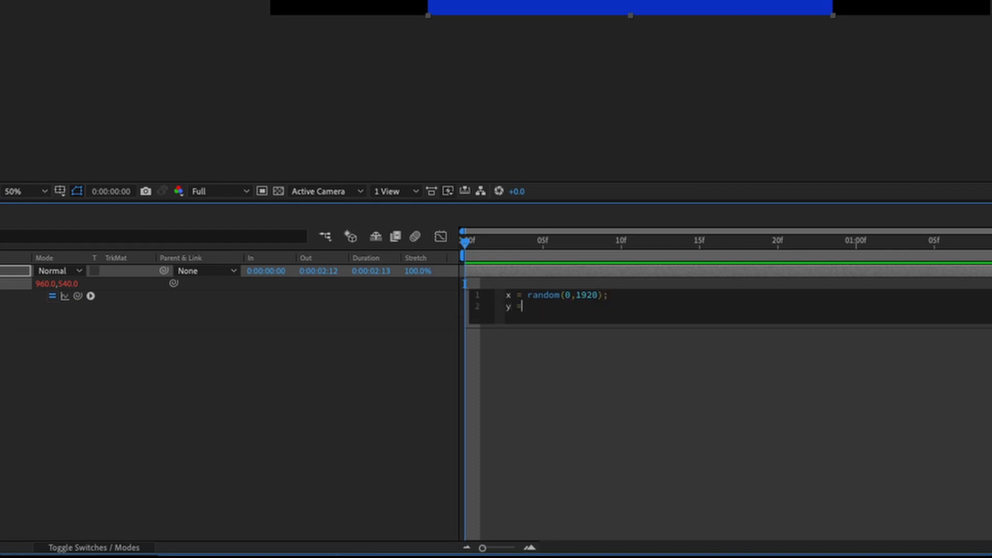
pyautogui.press('BackSpace')
pyautogui.press('BackSpace')
pyautogui.write('(0,1080')
pyautogui.press('Right')
pyautogui.write(';')
pyautogui.press('Return')
pyautogui.press('Return')
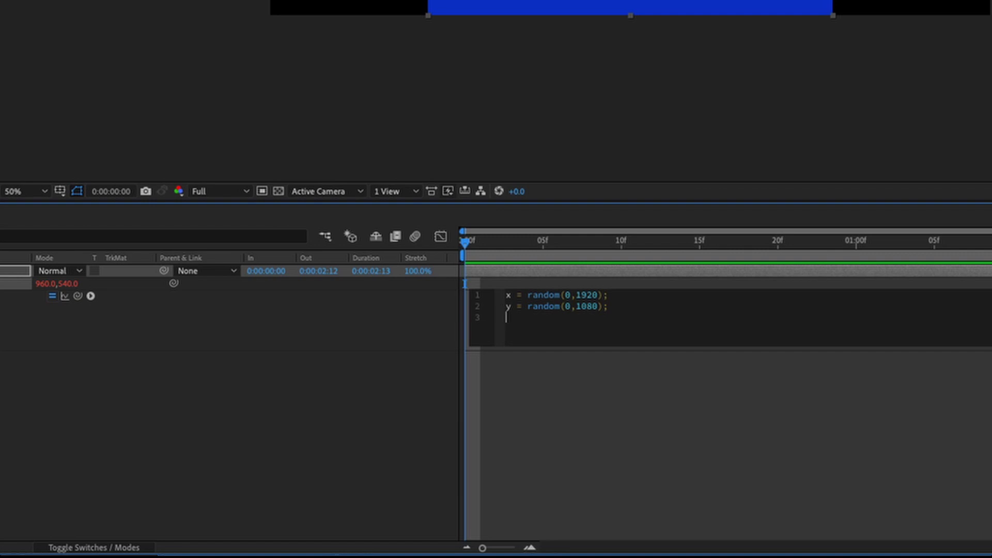
pyautogui.click(646, 423)
pyautogui.press('space')
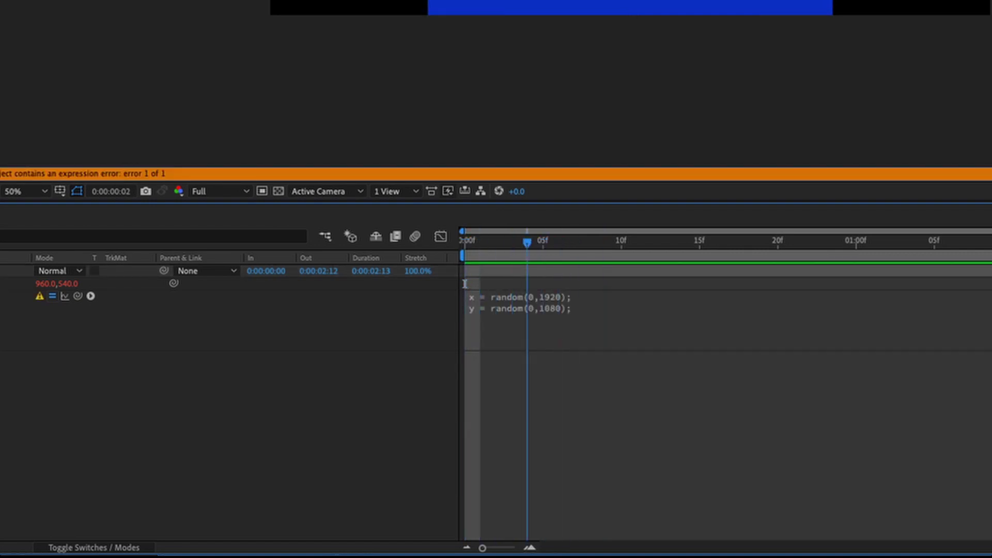
# End the Position expression with the two-dimensional output [x,y] below the variables, and apply it
pyautogui.click(511, 284)
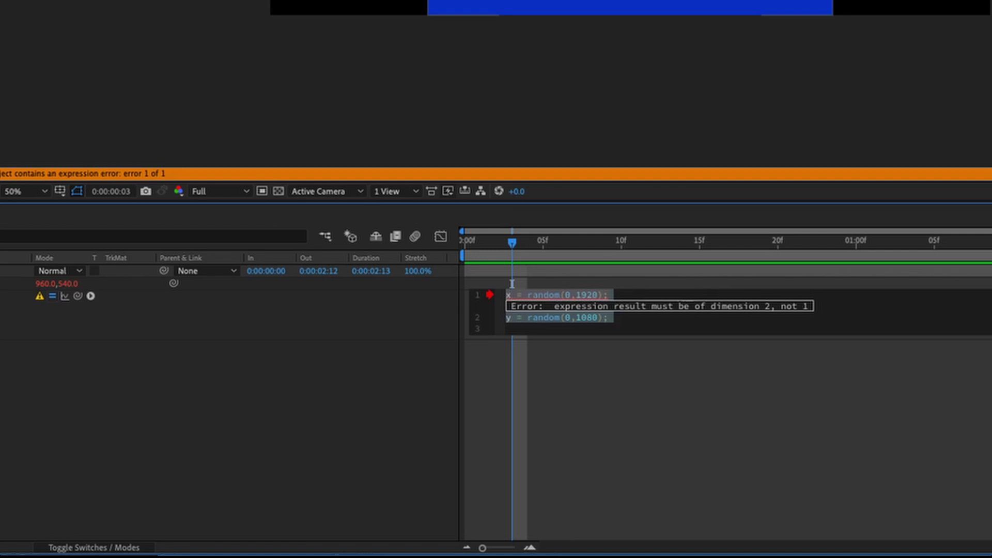
pyautogui.press('Right')
pyautogui.press('Return')
pyautogui.press('Return')
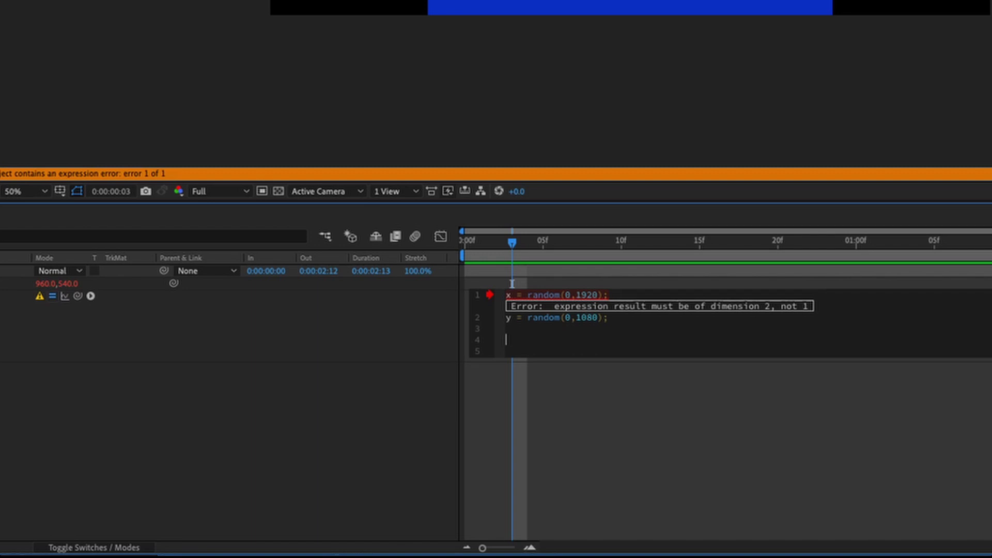
pyautogui.write('[')
pyautogui.write('x,y')
pyautogui.write(',z')
pyautogui.press('BackSpace')
pyautogui.press('BackSpace')
pyautogui.press('KP_Enter')
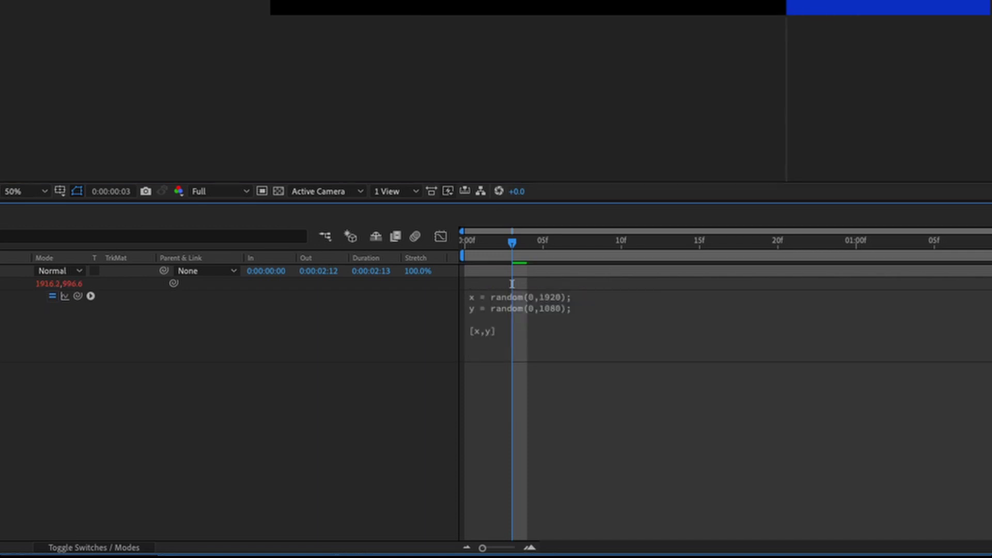
# Step back one frame and scale the blue solid down to about 21%
pyautogui.press('pageup')
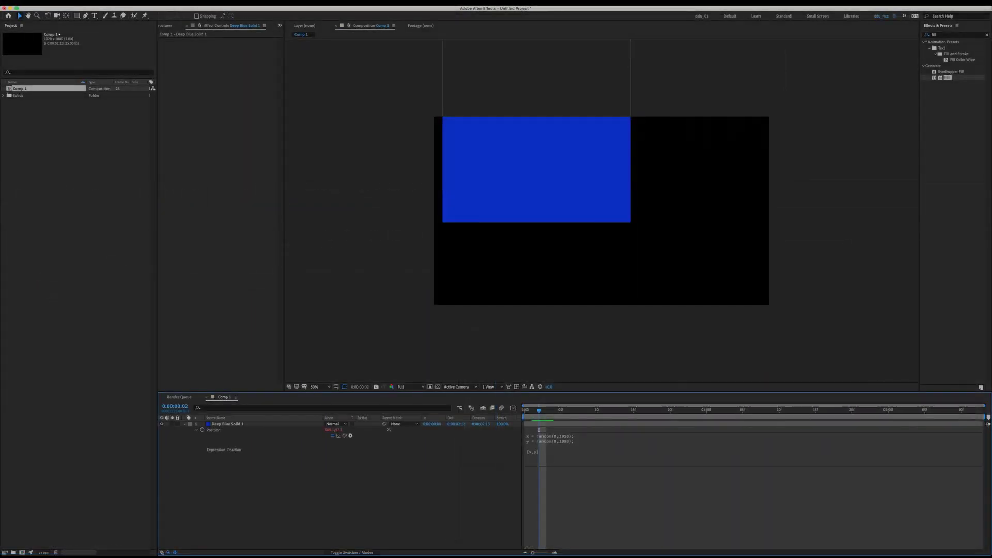
pyautogui.click(227, 424)
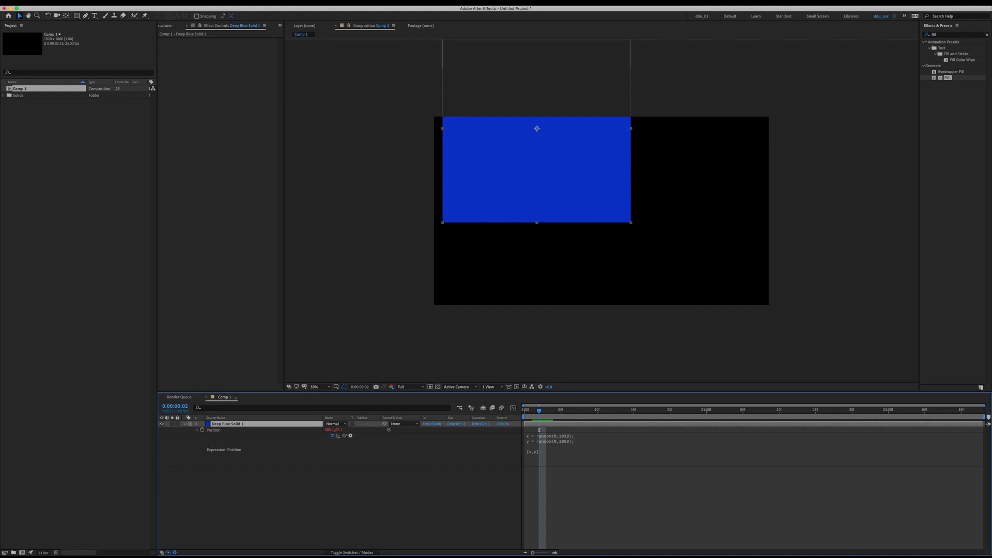
pyautogui.press('s')
pyautogui.moveTo(345, 429); pyautogui.dragTo(312, 430)
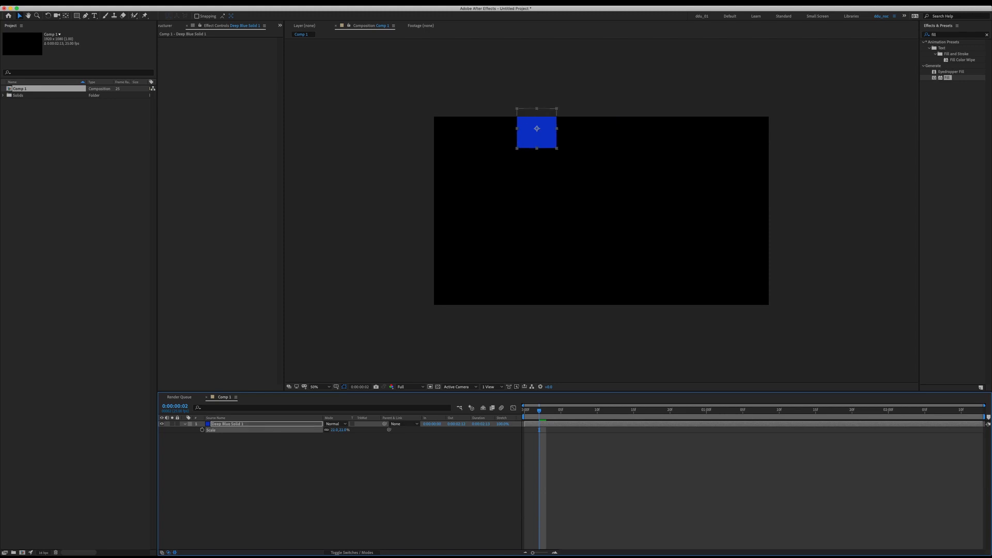
# Step through the timeline frame by frame to examine the solid's random positions, and return to the start
pyautogui.press('pageup')
pyautogui.press('pagedown')
pyautogui.press('pagedown')
pyautogui.press('pagedown')
pyautogui.press('pagedown')
pyautogui.press('pagedown')
pyautogui.press('pagedown')
pyautogui.press('pagedown')
pyautogui.press('pagedown')
pyautogui.press('pagedown')
pyautogui.press('pagedown')
pyautogui.press('pagedown')
pyautogui.press('pagedown')
pyautogui.press('pagedown')
pyautogui.press('pagedown')
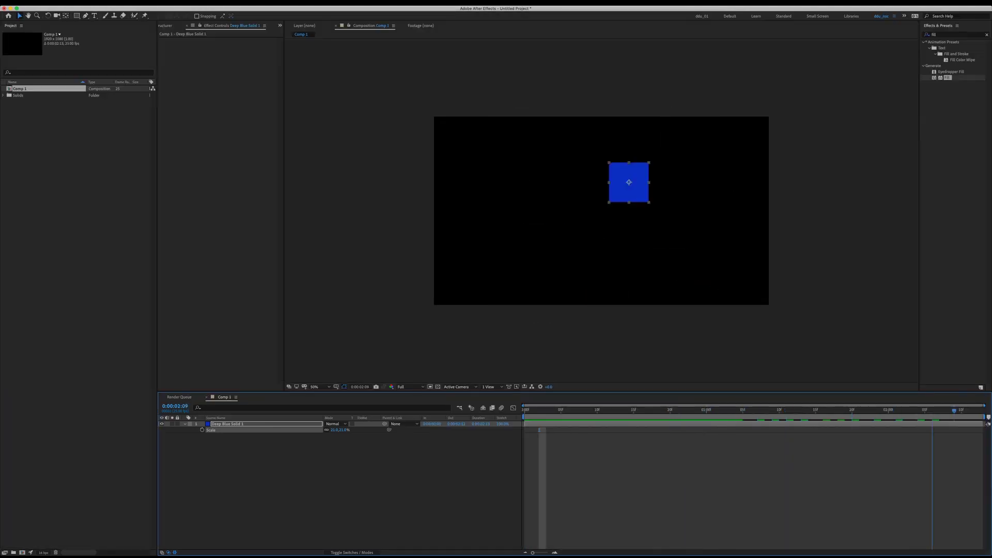
pyautogui.moveTo(568, 409); pyautogui.dragTo(524, 410)
# Show the solid's Position expression again and preview how the solid moves from frame to frame
pyautogui.moveTo(250, 446); pyautogui.dragTo(198, 420)
pyautogui.press('p')
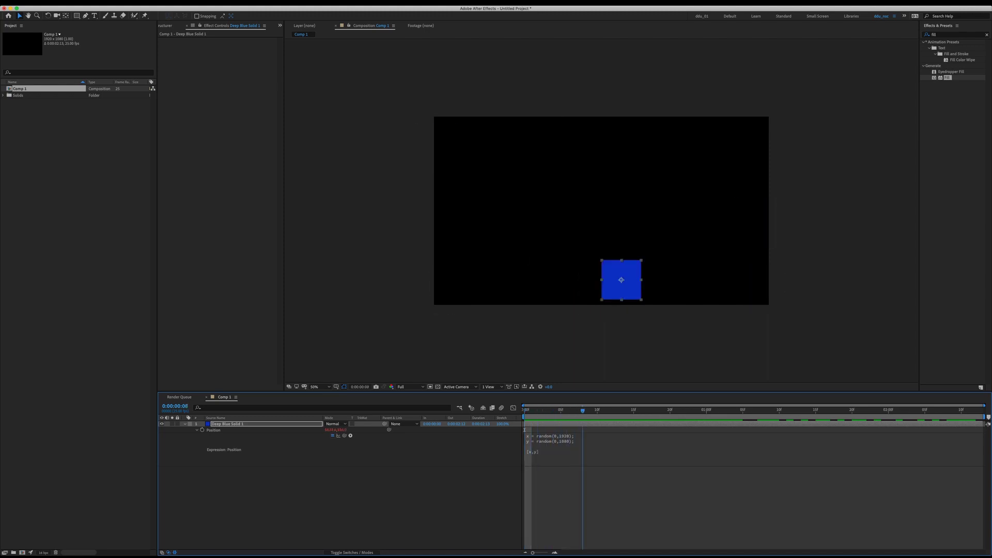
pyautogui.press('space')
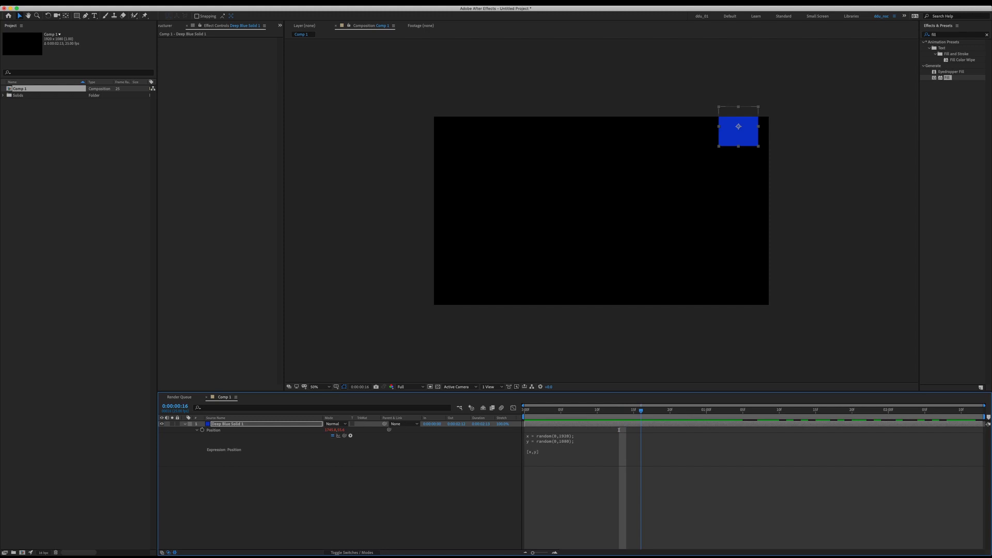
pyautogui.press('pagedown')
pyautogui.press('pagedown')
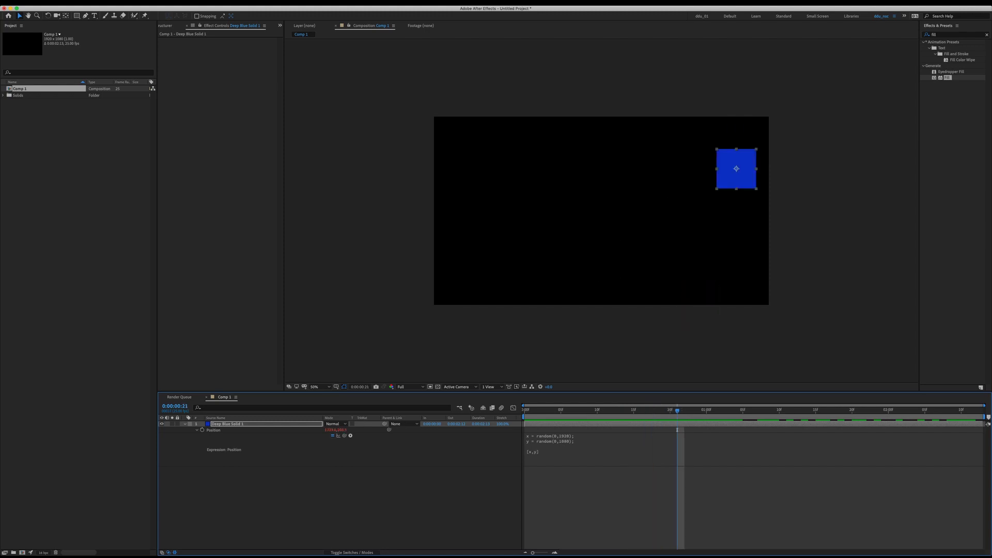
# Insert seedRandom(5,true) as a new first line of the Position expression and preview the result
pyautogui.click(551, 444)
pyautogui.press('Right')
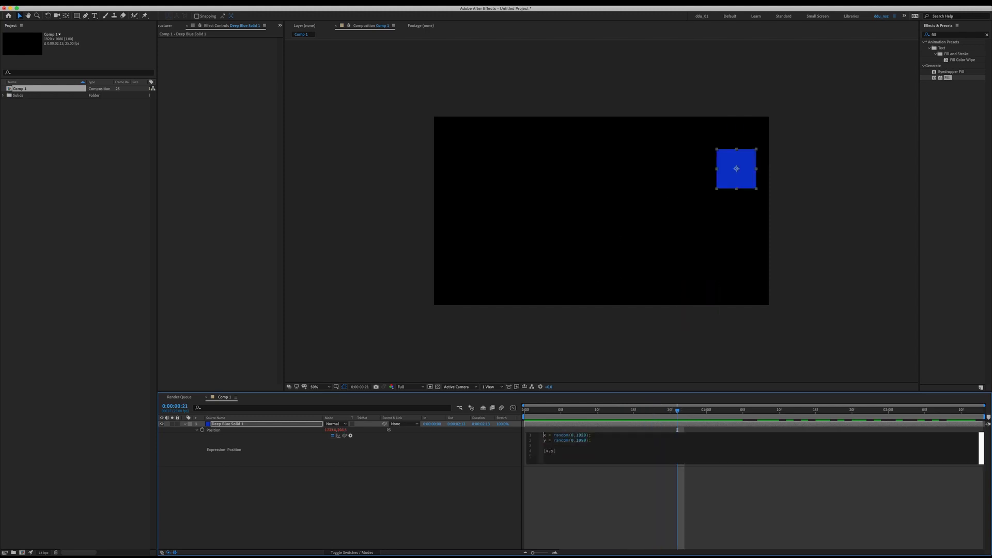
pyautogui.press('Return')
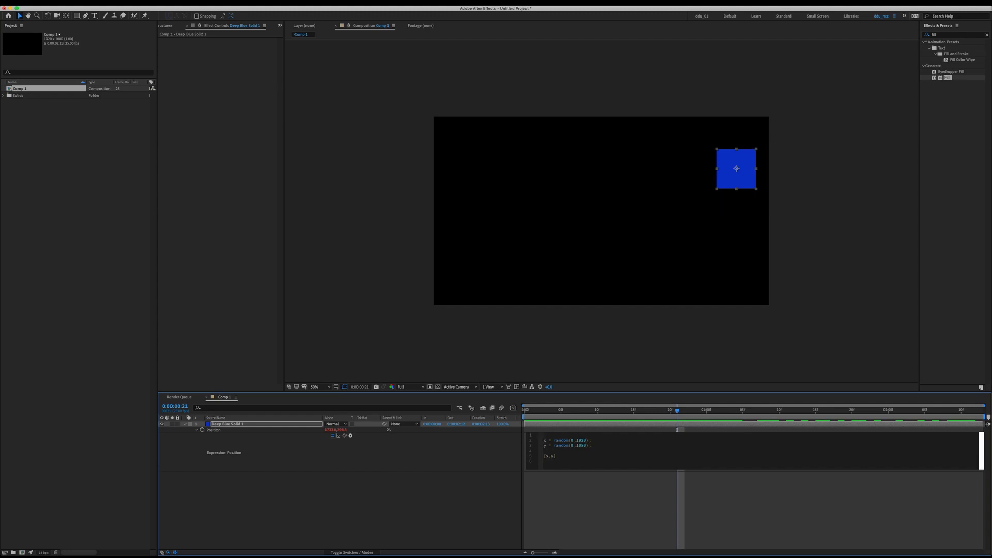
pyautogui.write('seedRandom(0')
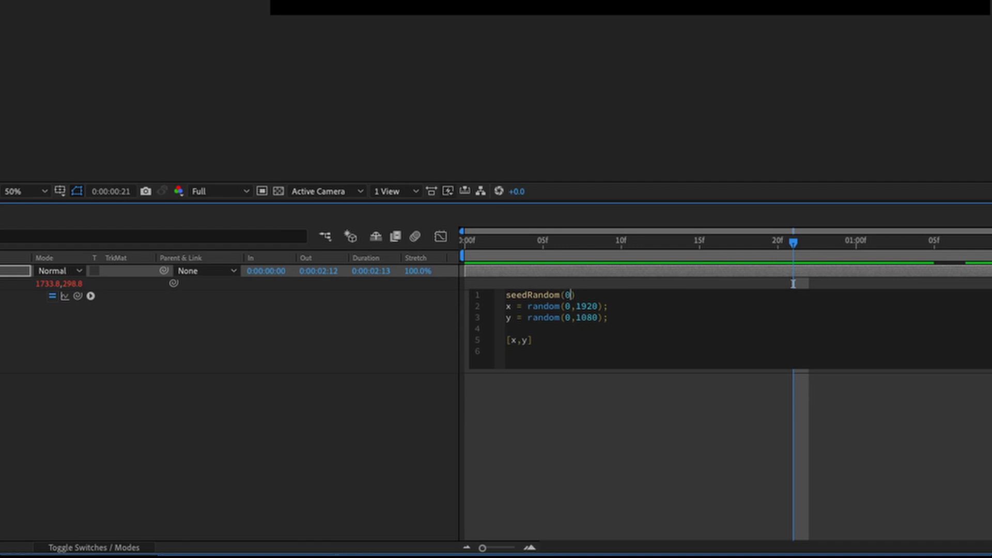
pyautogui.press('BackSpace')
pyautogui.write('5,true')
pyautogui.click(793, 284)
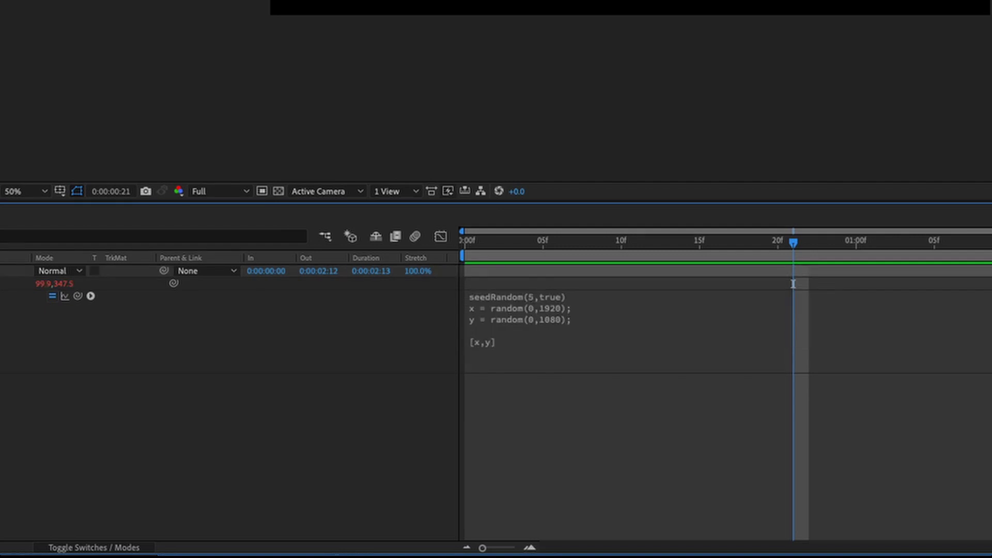
pyautogui.press('space')
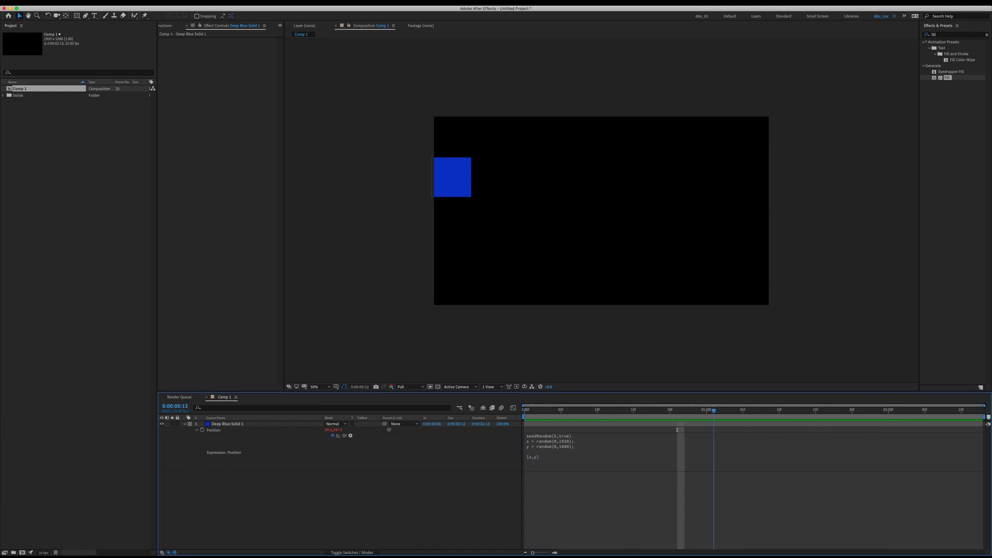
# Change the second seedRandom argument to false, apply the expression and preview the result
pyautogui.click(539, 431)
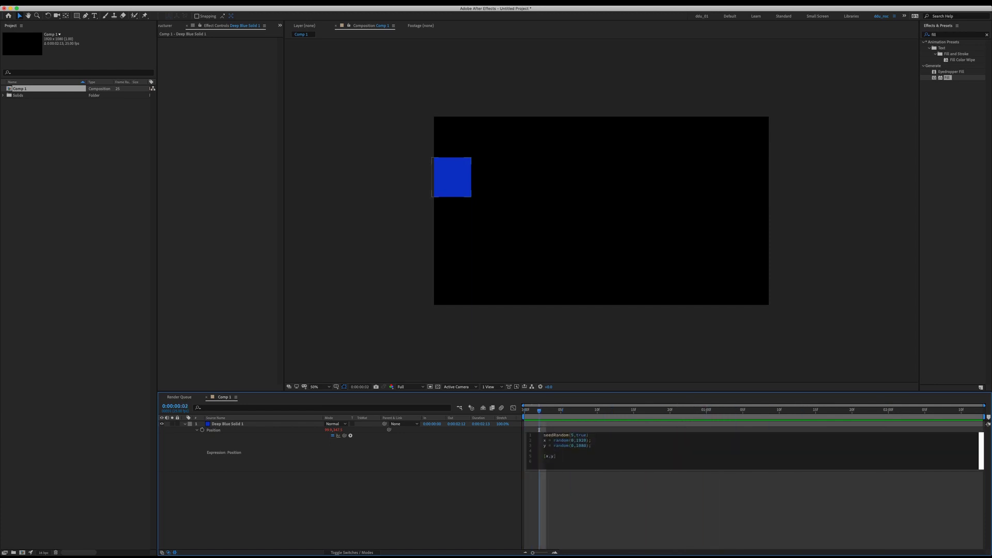
pyautogui.doubleClick(584, 435)
pyautogui.write('false')
pyautogui.press('KP_Enter')
pyautogui.press('space')
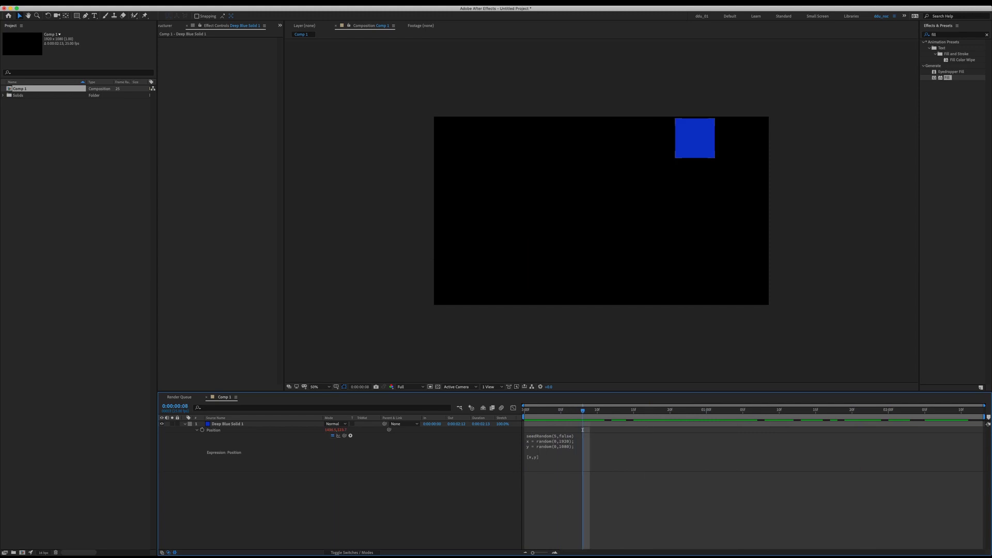
# Replace the second seedRandom argument with 0 and preview the solid's motion
pyautogui.doubleClick(582, 434)
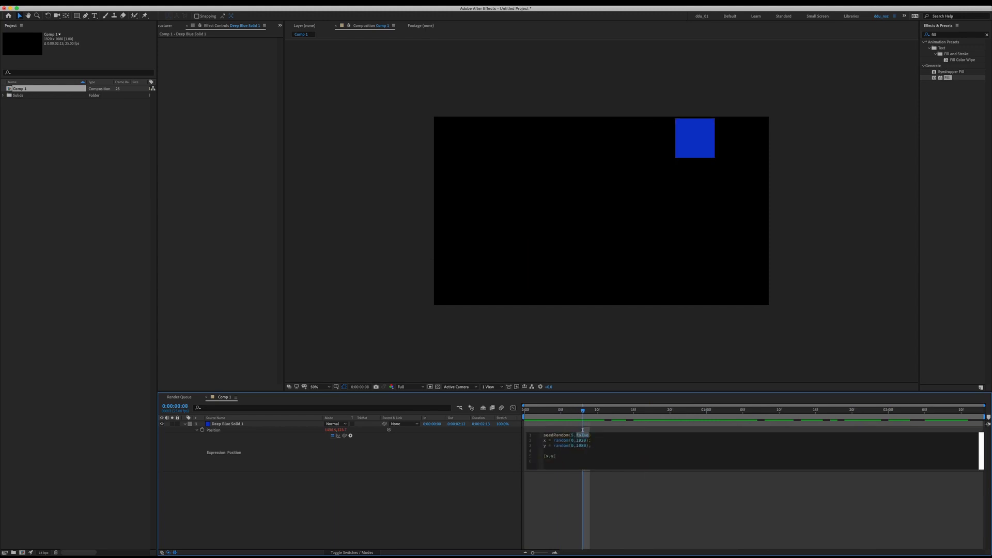
pyautogui.write('0')
pyautogui.click(582, 429)
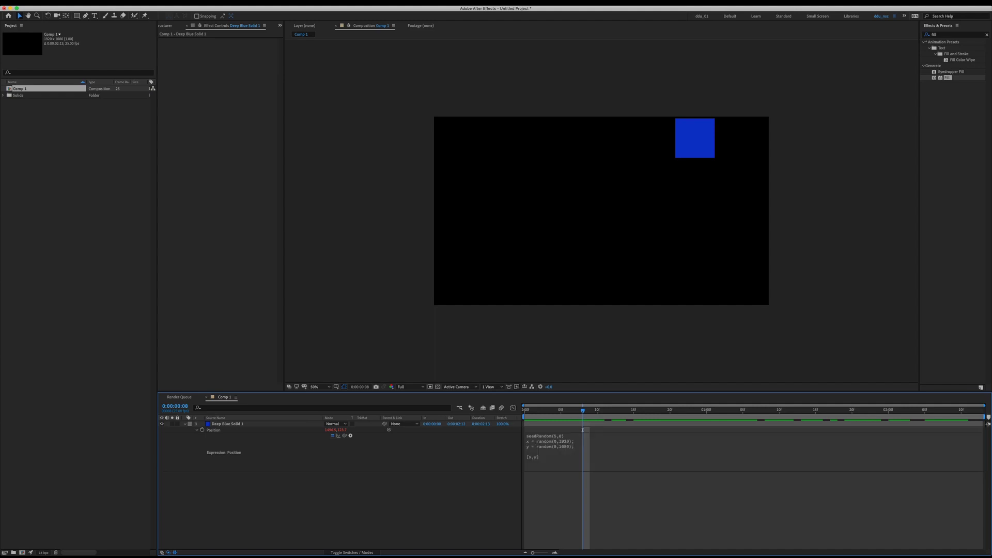
pyautogui.press('space')
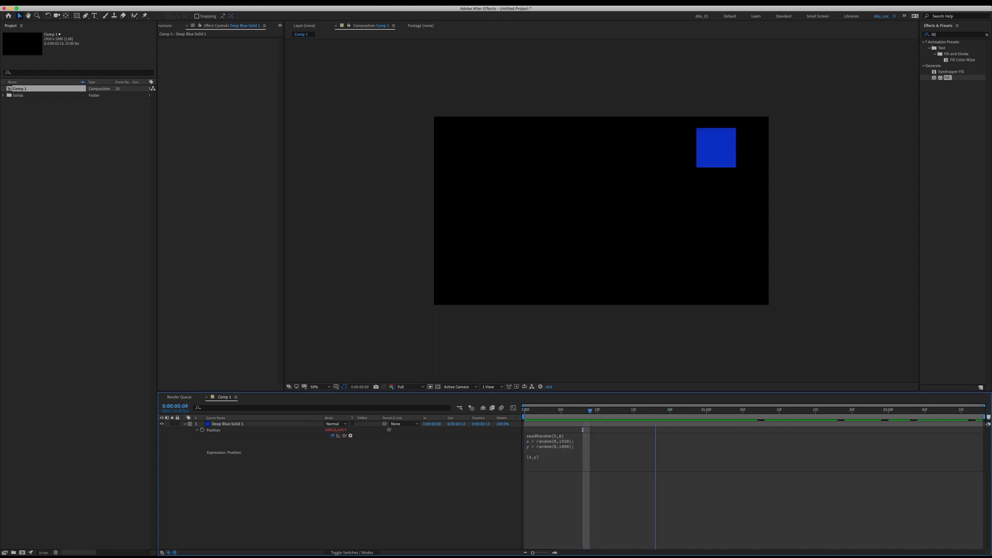
# Set the second seedRandom argument to 1, then scrub and play the timeline to check the solid's position
pyautogui.click(577, 440)
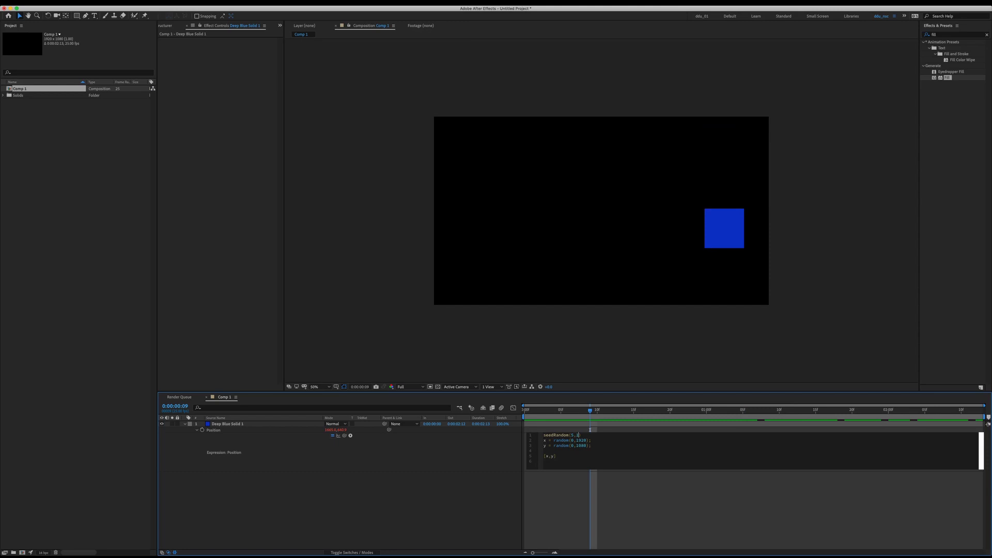
pyautogui.click(589, 429)
pyautogui.press('space')
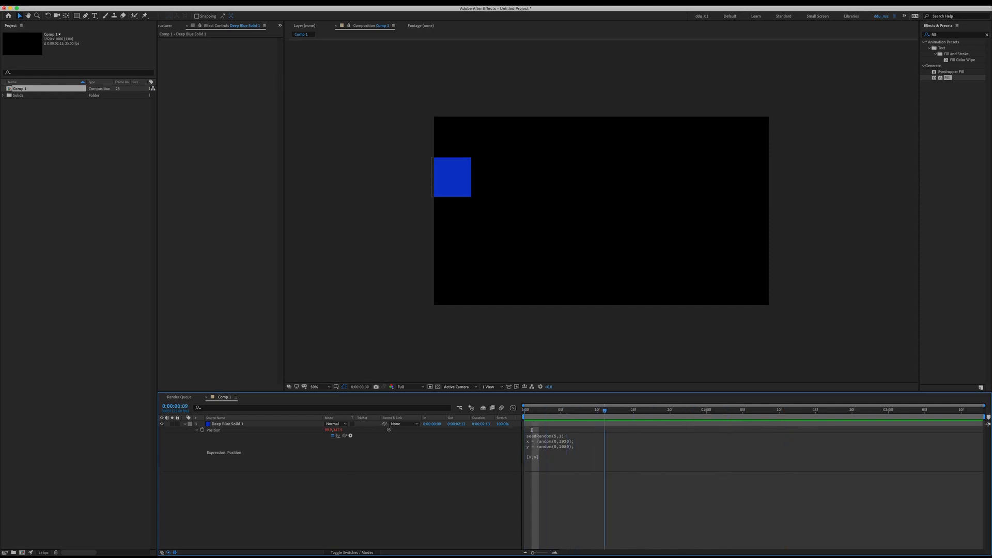
pyautogui.click(568, 410)
pyautogui.moveTo(568, 430); pyautogui.dragTo(589, 430)
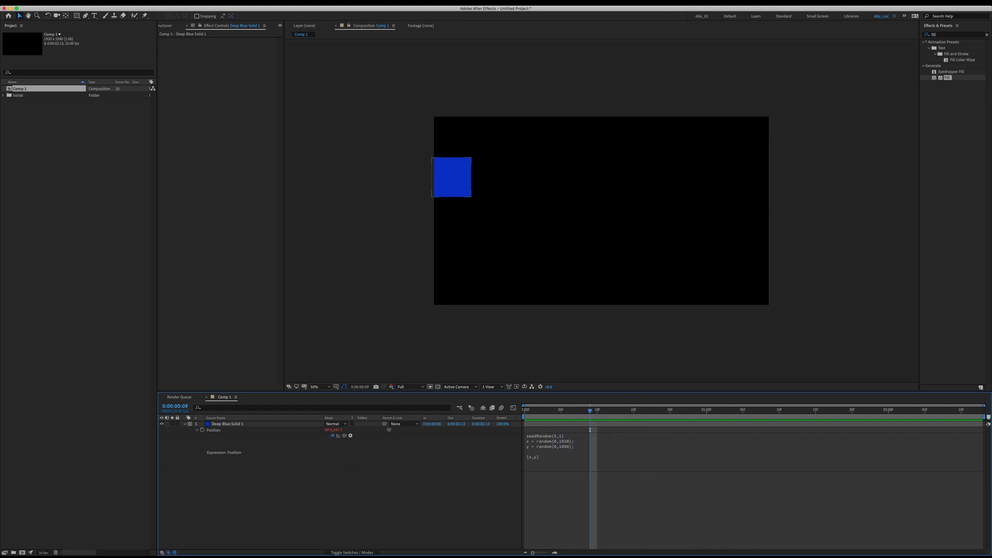
pyautogui.press('space')
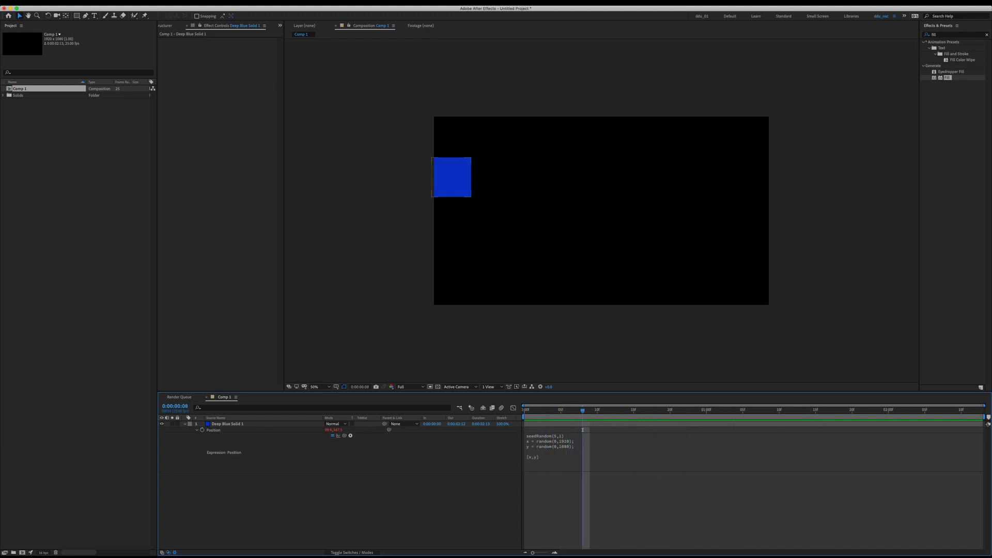
# Duplicate the blue solid layer eleven times so each copy takes its own random position
pyautogui.doubleClick(452, 177)
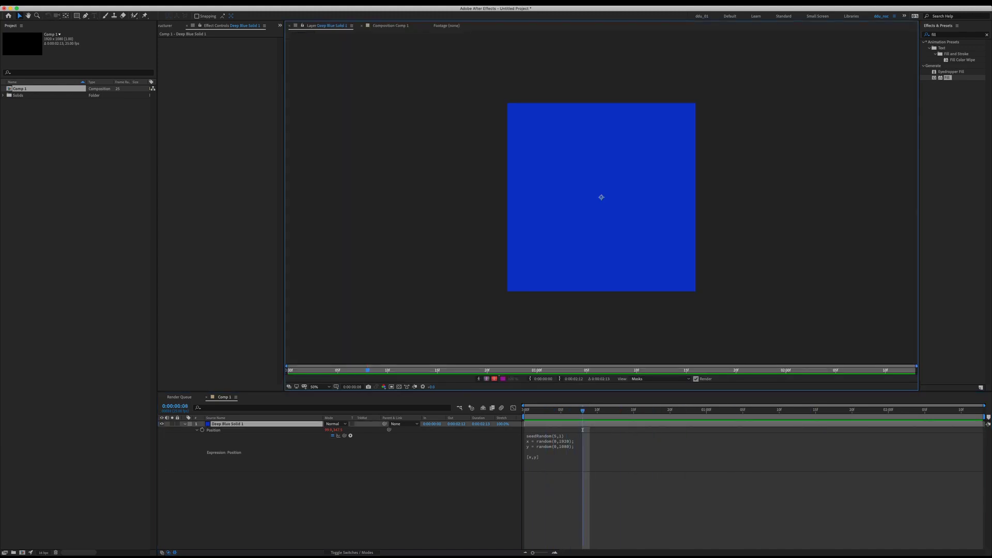
pyautogui.click(390, 25)
pyautogui.press('super+d')
pyautogui.press('super+d')
pyautogui.press('super+d')
pyautogui.press('super+d')
pyautogui.press('super+d')
pyautogui.press('super+d')
pyautogui.press('super+d')
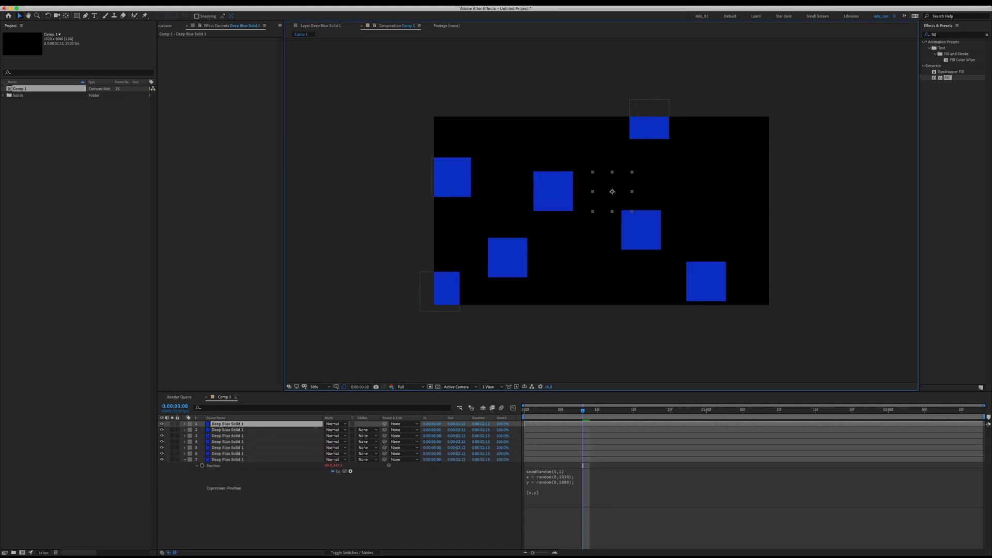
pyautogui.hotkey('ctrl', 'd')
pyautogui.hotkey('ctrl', 'd')
pyautogui.hotkey('ctrl', 'd')
pyautogui.hotkey('ctrl', 'd')
pyautogui.hotkey('ctrl', 'd')
# Scrub the timeline from the start to 0:00:01:02 to check the positions of the duplicated solids
pyautogui.moveTo(583, 410)
pyautogui.mouseDown()
pyautogui.moveTo(852, 410)
pyautogui.moveTo(590, 410)
pyautogui.mouseUp()
pyautogui.press('Home')
pyautogui.moveTo(582, 495); pyautogui.dragTo(721, 495)
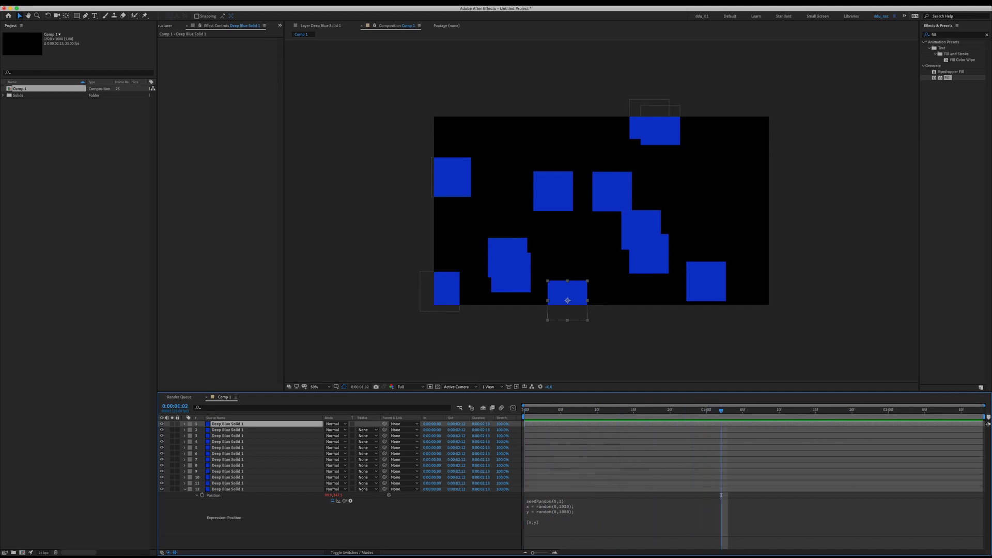
# Delete all the duplicated solid layers, keeping only the original with the Position expression
pyautogui.moveTo(640, 207)
pyautogui.mouseDown()
pyautogui.moveTo(534, 249)
pyautogui.moveTo(636, 197)
pyautogui.moveTo(631, 215)
pyautogui.mouseUp()
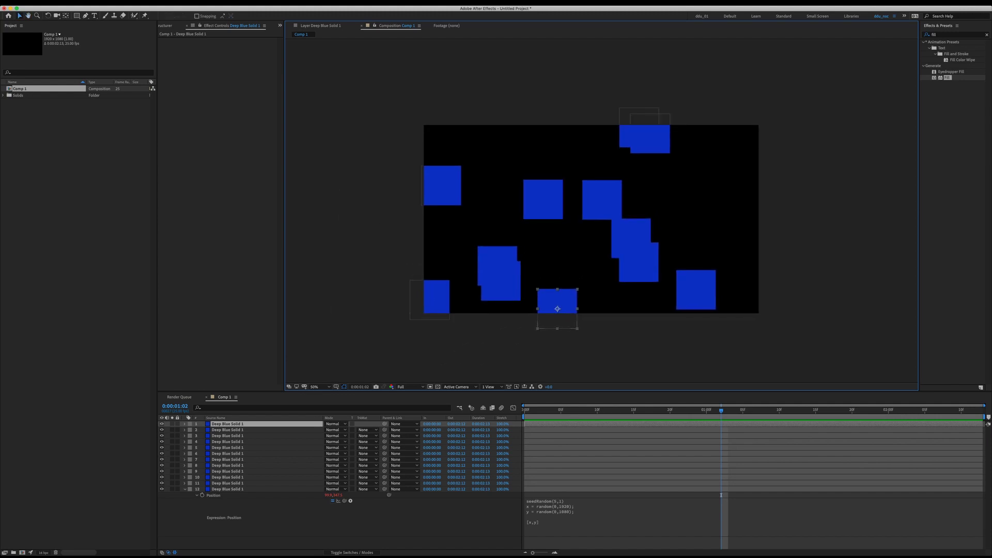
pyautogui.press('super+a')
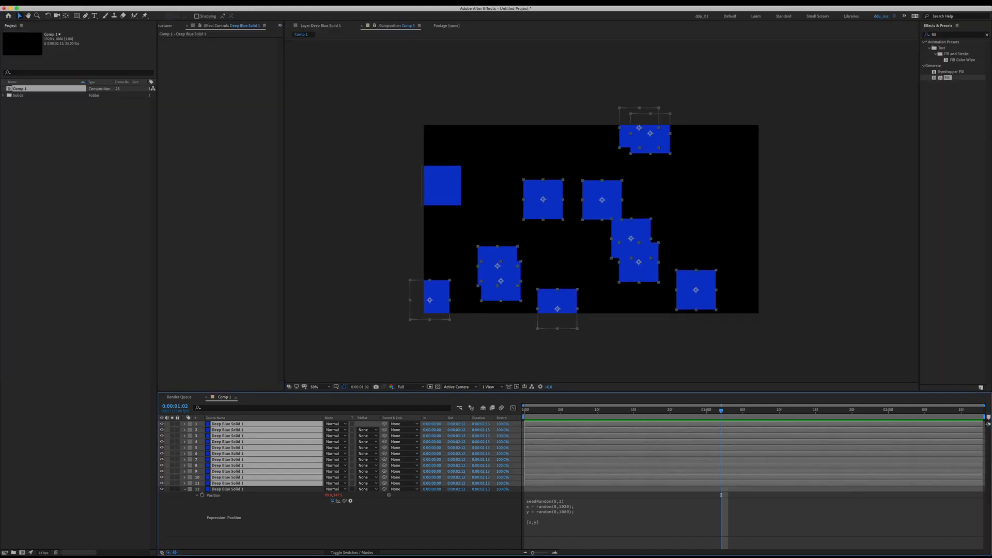
pyautogui.press('Delete')
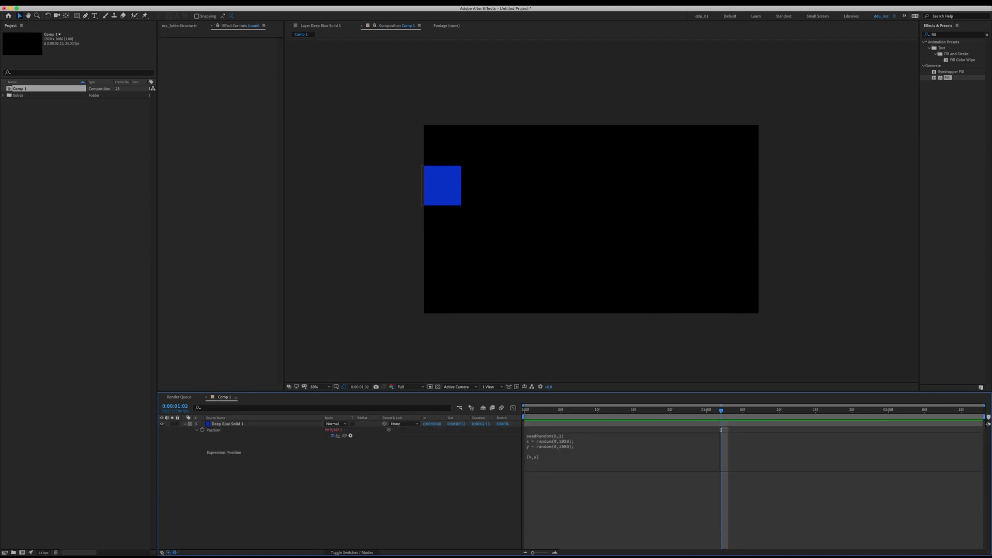
# Apply the Fill effect to the remaining Deep Blue Solid 1 layer
pyautogui.click(227, 423)
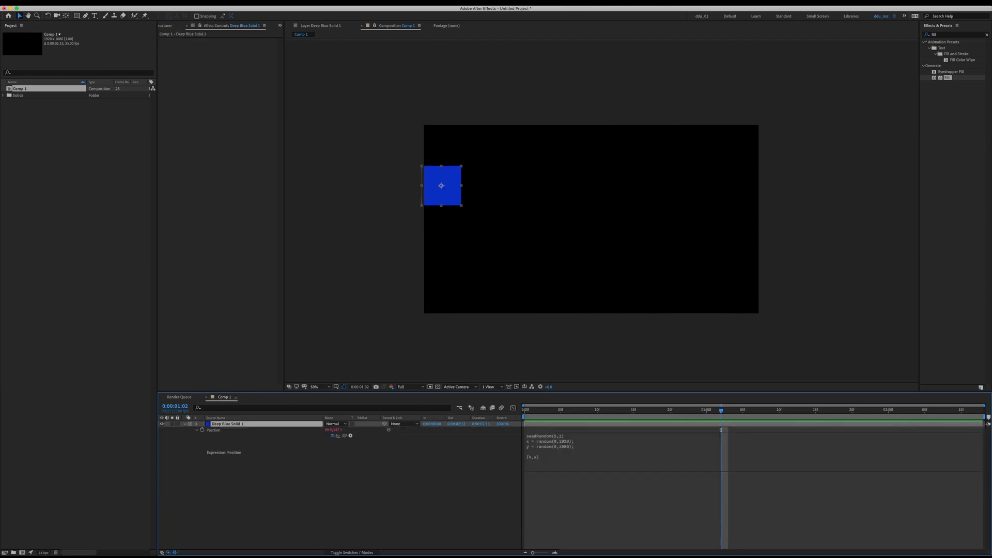
pyautogui.press('super+5')
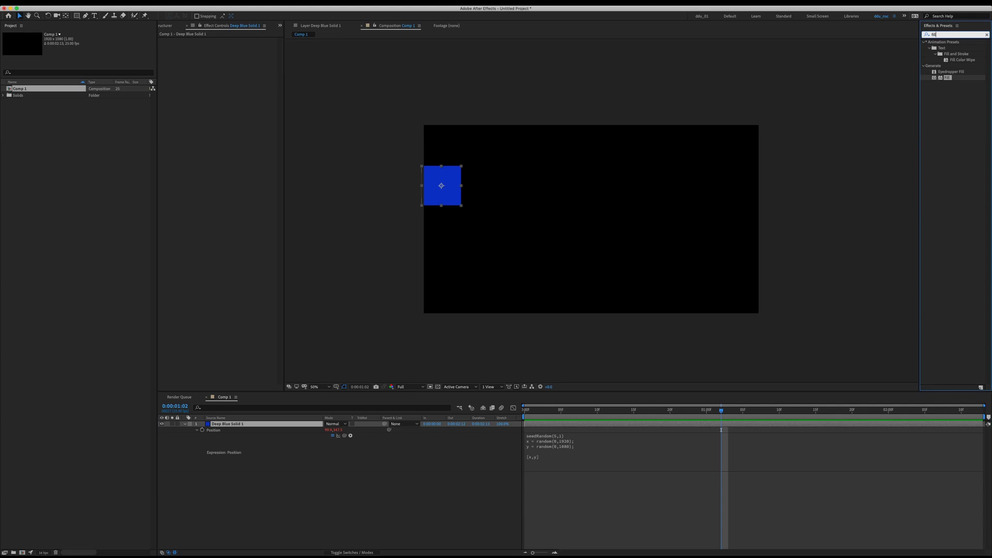
pyautogui.press('Return')
pyautogui.press('Return')
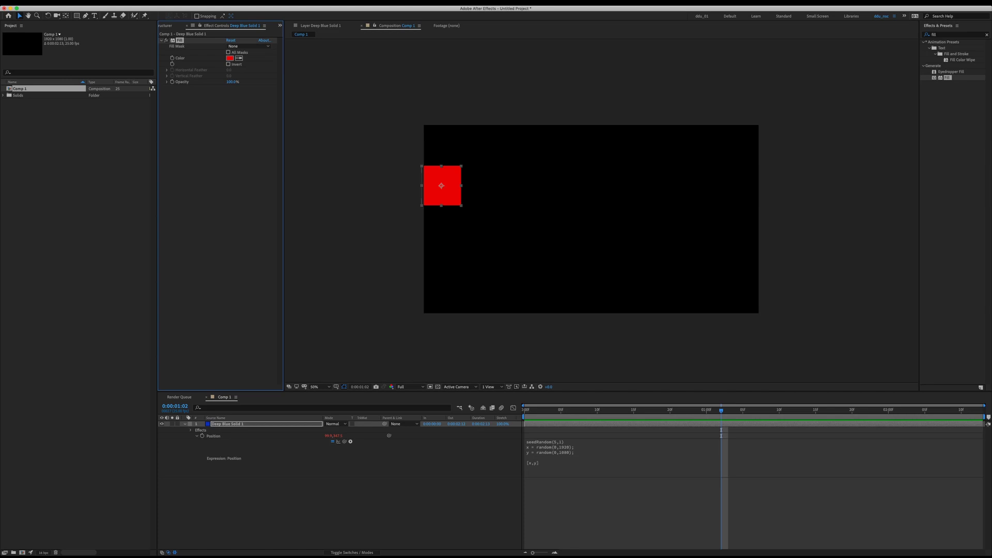
# Add an expression to the Fill effect's Color with seedRandom(57,true) as its first line
pyautogui.keyDown('alt'); pyautogui.click(172, 58); pyautogui.keyUp('alt')
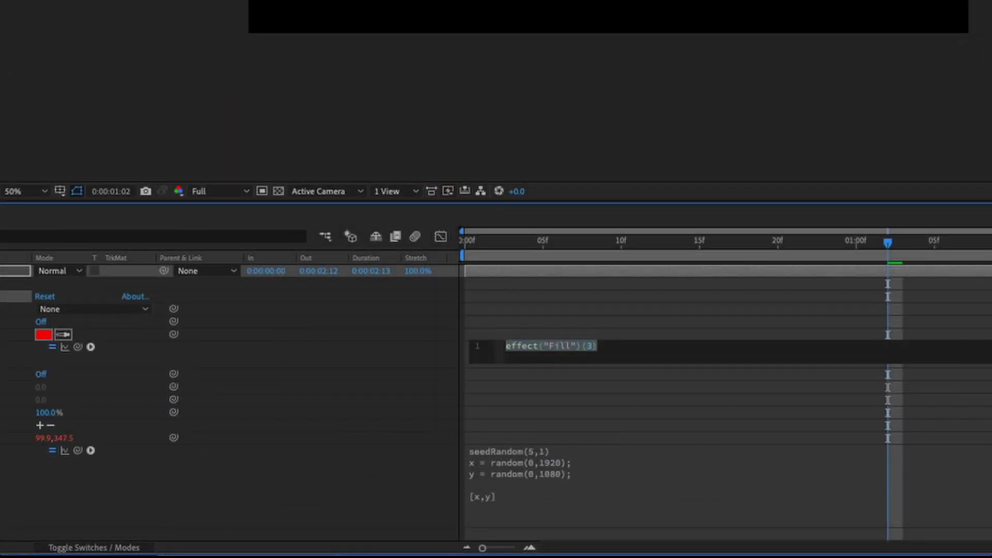
pyautogui.write('seed')
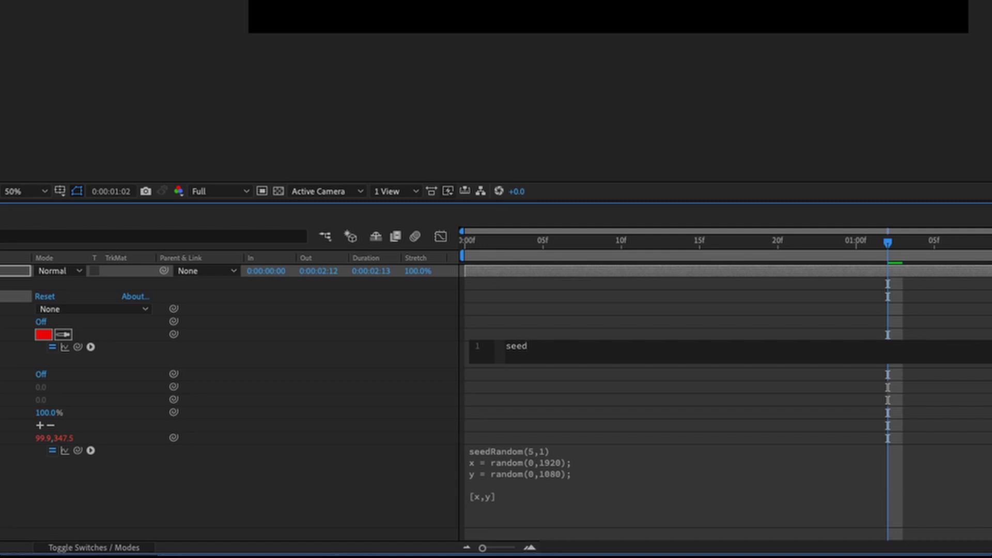
pyautogui.write('Random(57,true);')
pyautogui.press('Return')
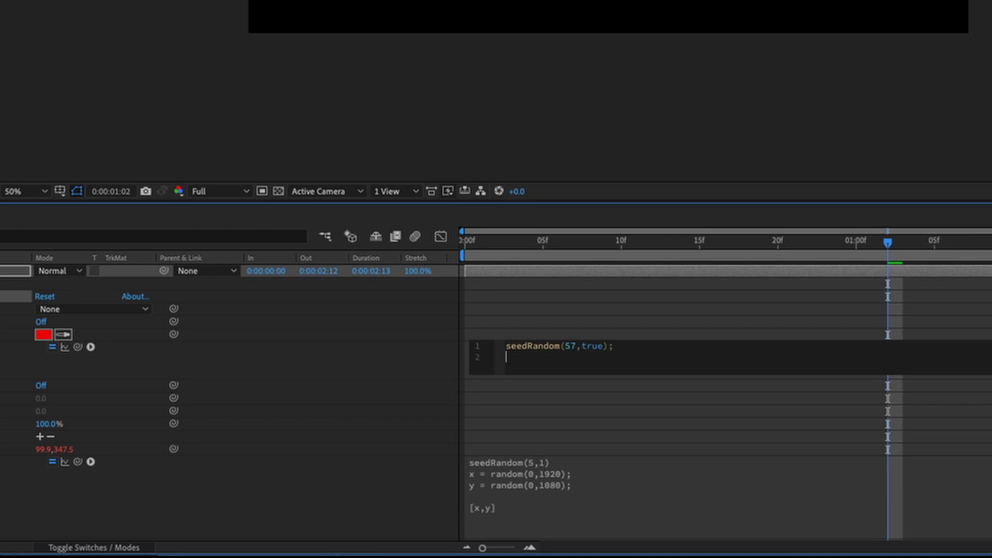
pyautogui.press('Left')
pyautogui.hotkey('shift', 'Left')
pyautogui.press('BackSpace')
pyautogui.press('Return')
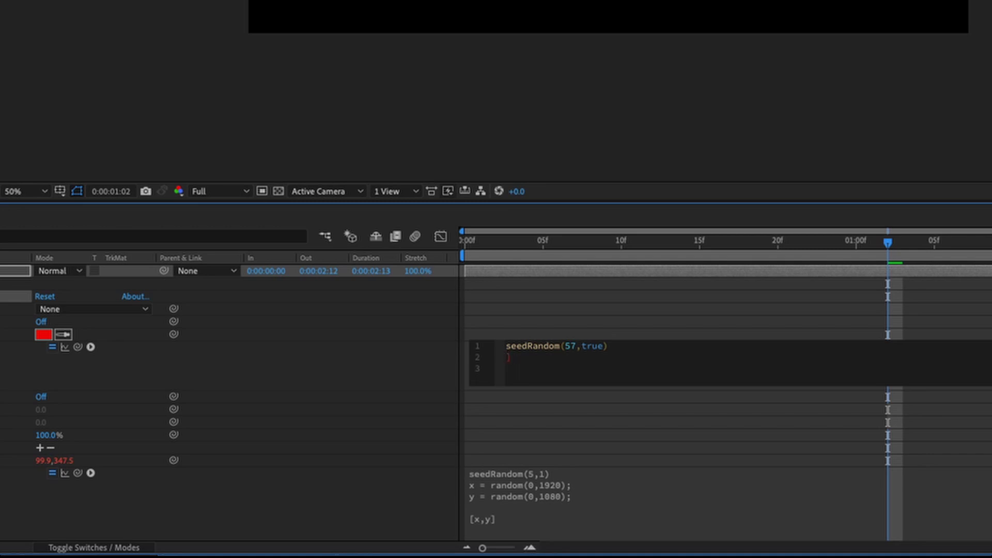
# Enter random([0,0,0,0],[1,1,1,1]) as the second line of the Color expression and apply it
pyautogui.write('random([0,0,0,0],')
pyautogui.write('[1,1,1,1')
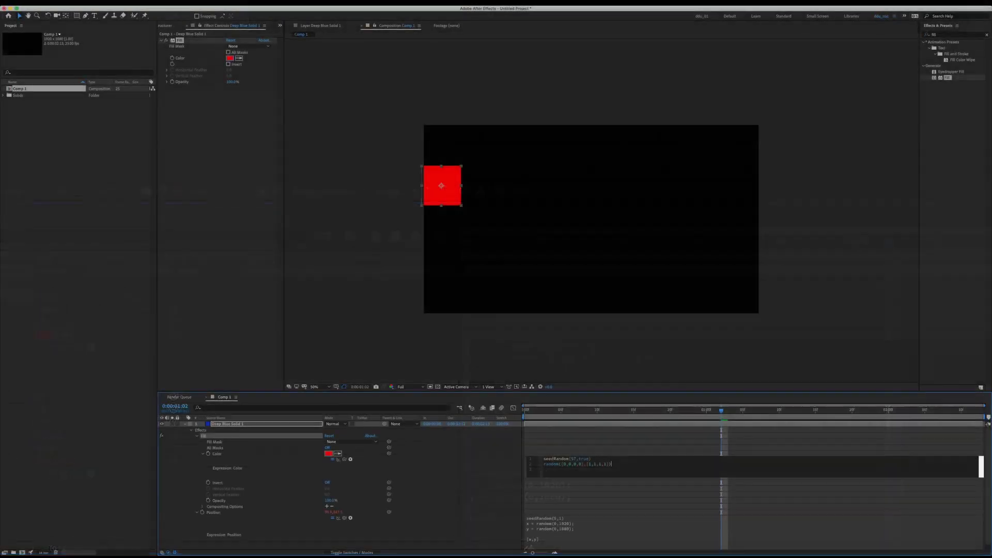
pyautogui.press('KP_Enter')
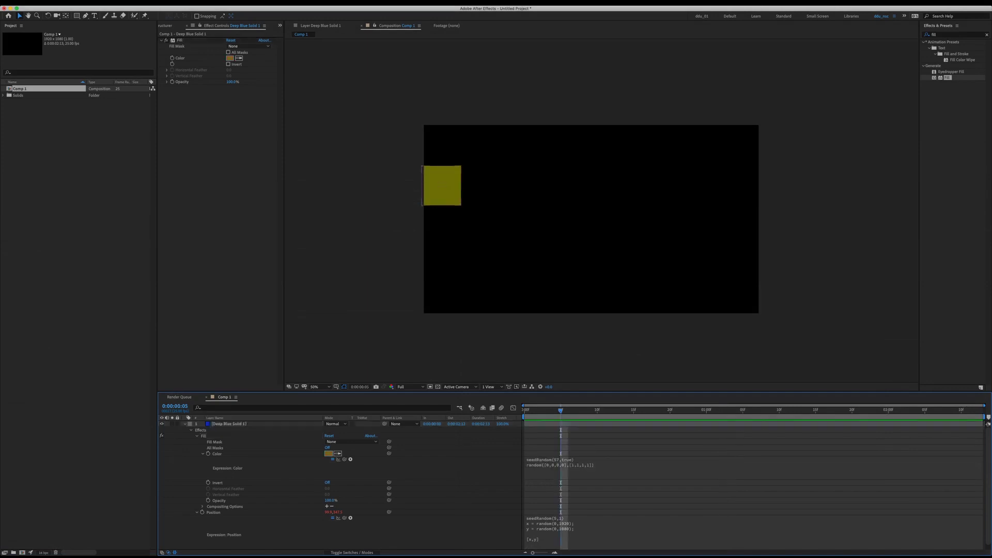
# Duplicate the filled solid layer more than twenty times to scatter randomly coloured squares across the composition
pyautogui.click(229, 423)
pyautogui.hotkey('ctrl', 'd')
pyautogui.hotkey('ctrl', 'd')
pyautogui.hotkey('ctrl', 'd')
pyautogui.hotkey('ctrl', 'd')
pyautogui.hotkey('ctrl', 'd')
pyautogui.hotkey('ctrl', 'd')
pyautogui.hotkey('ctrl', 'd')
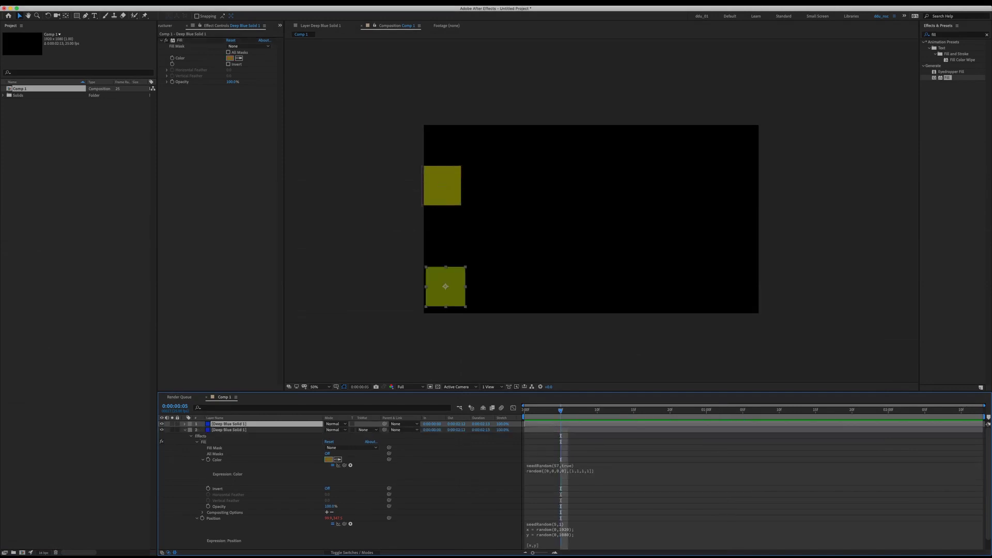
pyautogui.hotkey('ctrl', 'd')
pyautogui.hotkey('ctrl', 'd')
pyautogui.hotkey('ctrl', 'd')
pyautogui.hotkey('ctrl', 'd')
pyautogui.hotkey('ctrl', 'd')
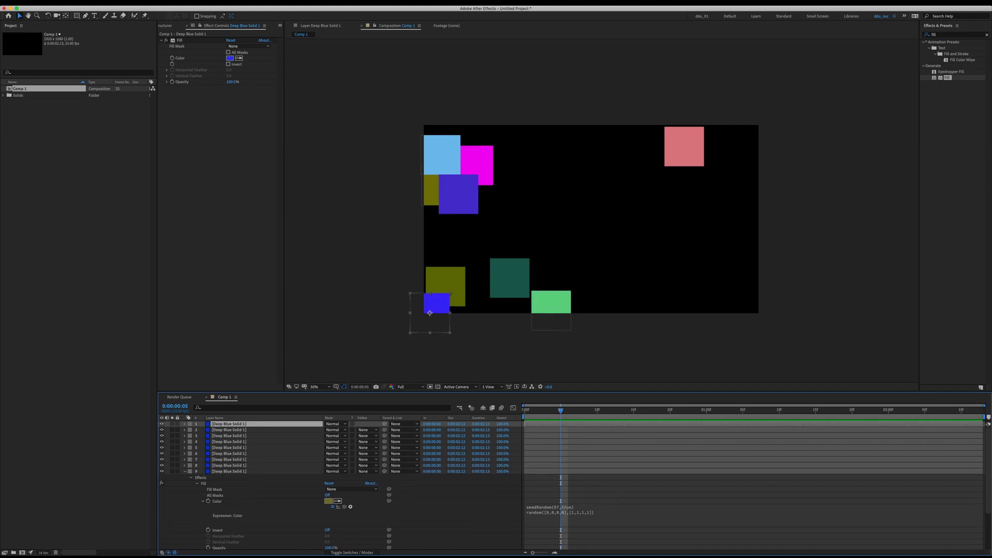
pyautogui.hotkey('ctrl', 'd')
pyautogui.hotkey('ctrl', 'd')
pyautogui.hotkey('ctrl', 'd')
pyautogui.hotkey('ctrl', 'd')
pyautogui.hotkey('ctrl', 'd')
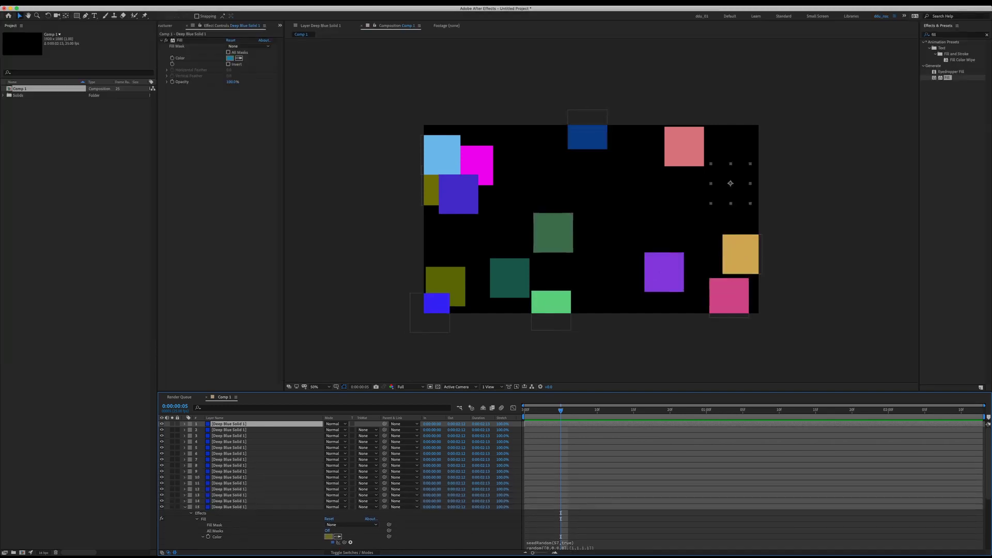
pyautogui.hotkey('ctrl', 'd')
pyautogui.hotkey('ctrl', 'd')
pyautogui.hotkey('ctrl', 'd')
pyautogui.hotkey('ctrl', 'd')
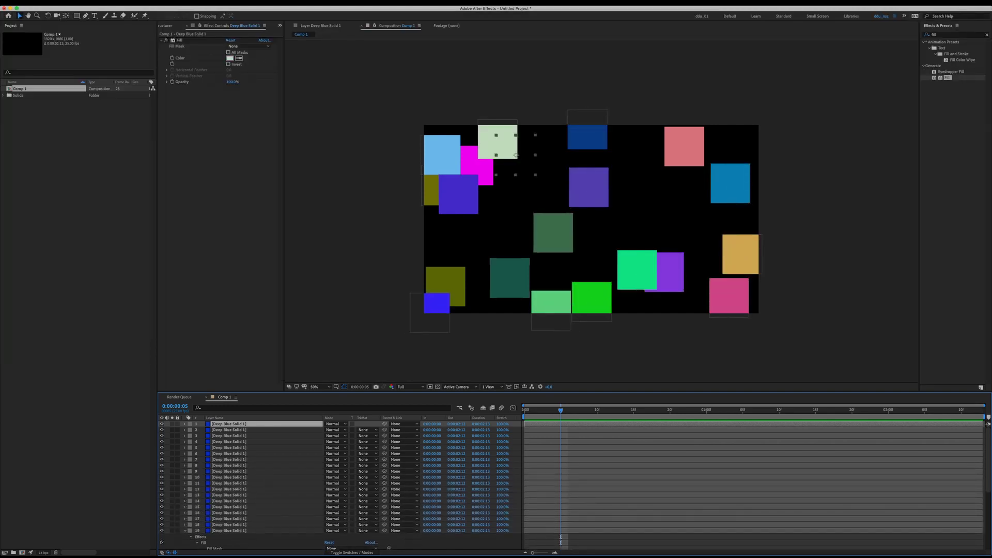
pyautogui.hotkey('ctrl', 'd')
pyautogui.hotkey('ctrl', 'd')
pyautogui.hotkey('ctrl', 'd')
pyautogui.hotkey('ctrl', 'd')
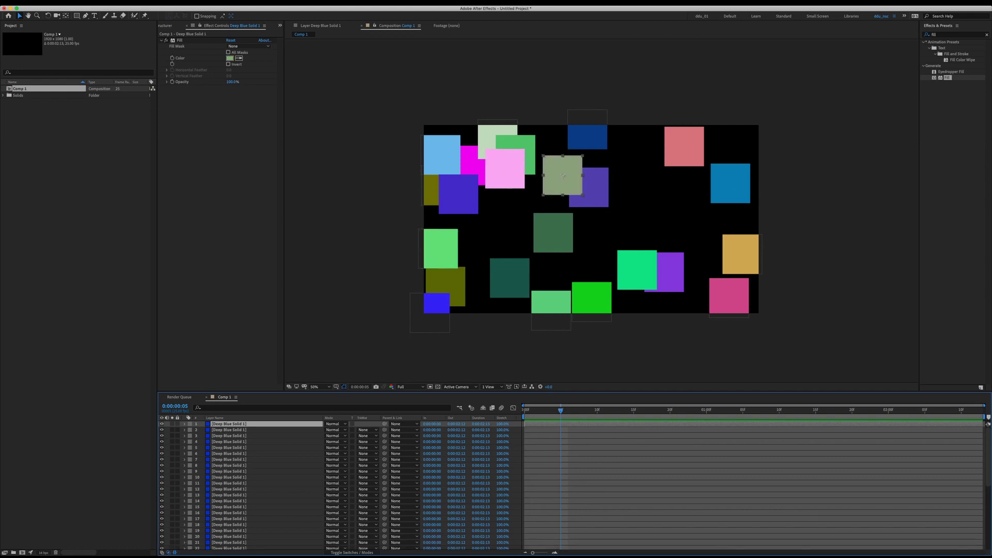
pyautogui.hotkey('ctrl', 'd')
pyautogui.hotkey('ctrl', 'd')
pyautogui.hotkey('ctrl', 'd')
pyautogui.hotkey('ctrl', 'd')
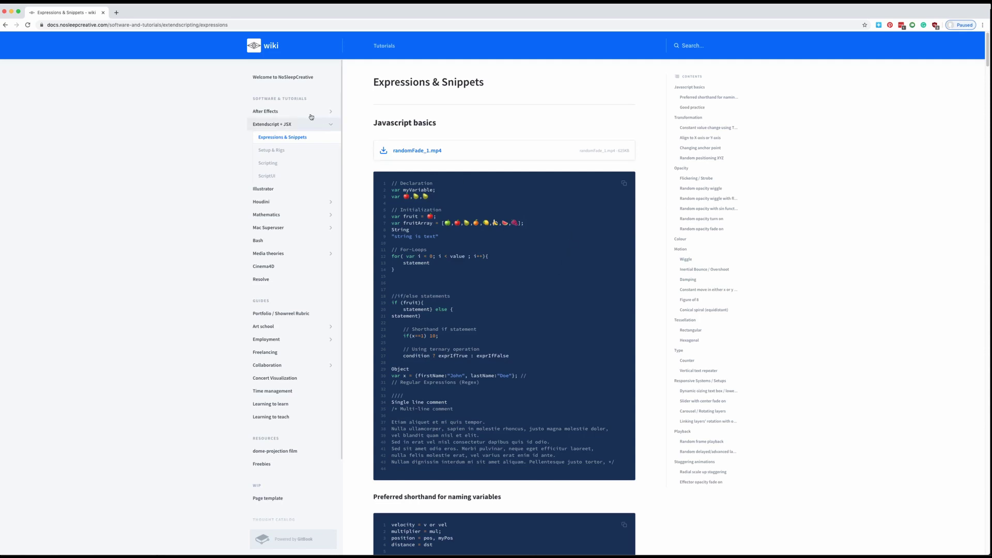
# In the browser's NoSleepCreative wiki, view the welcome page, then open Expressions & Snippets under Extendscript + JSX
pyautogui.click(315, 77)
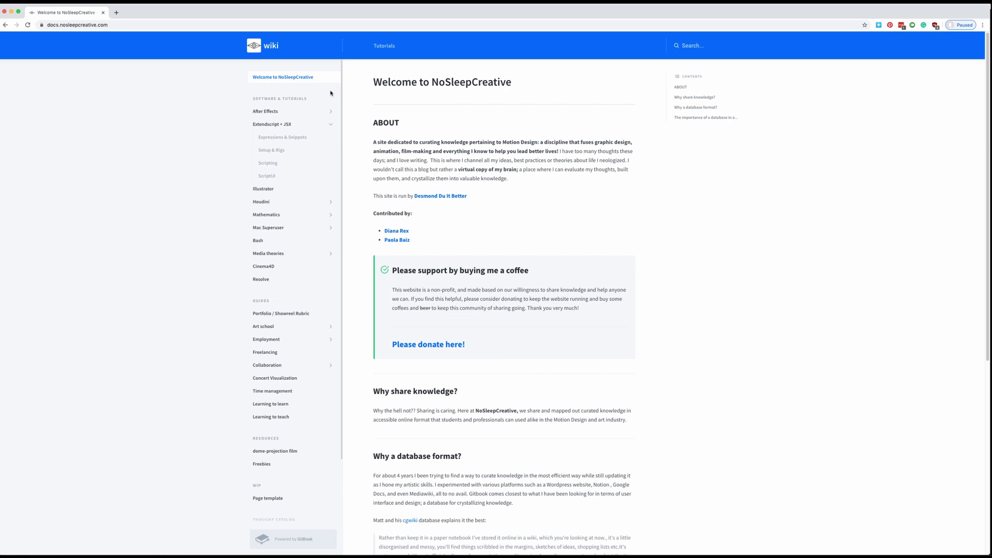
pyautogui.click(307, 128)
pyautogui.click(304, 137)
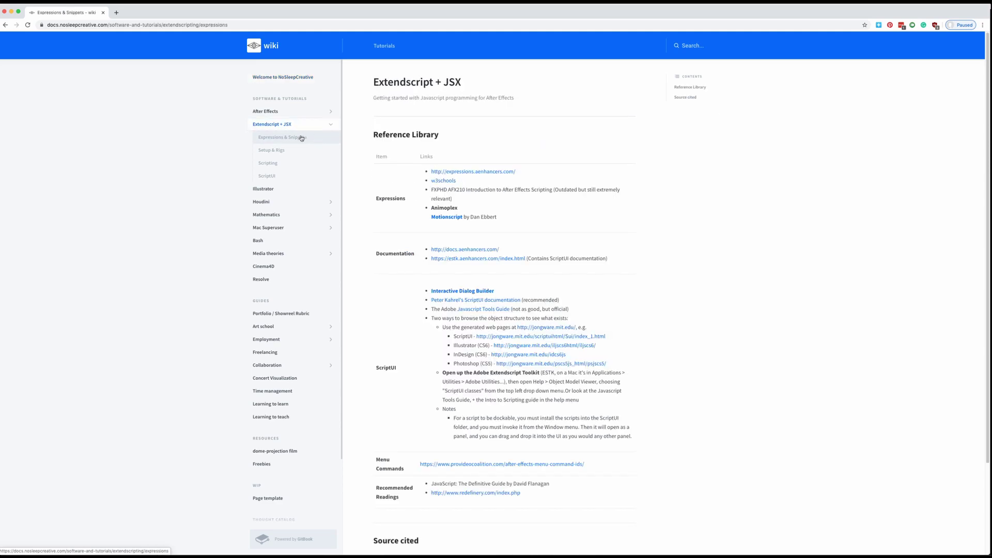
# Look through the Expressions & Snippets page from Javascript basics through the Transformation, Opacity, Colour and Motion examples
pyautogui.scroll(-5, 465, 182)
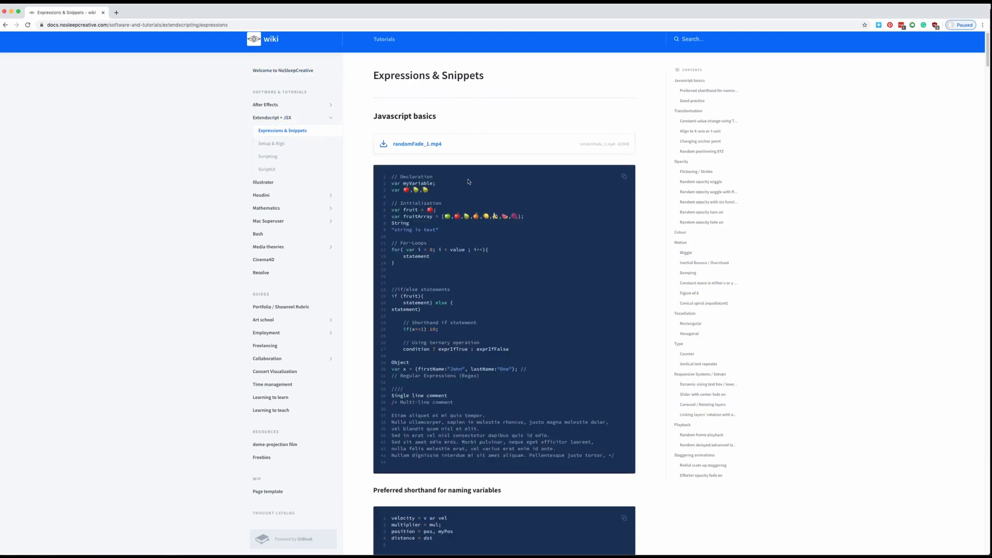
pyautogui.scroll(-10, 503, 174)
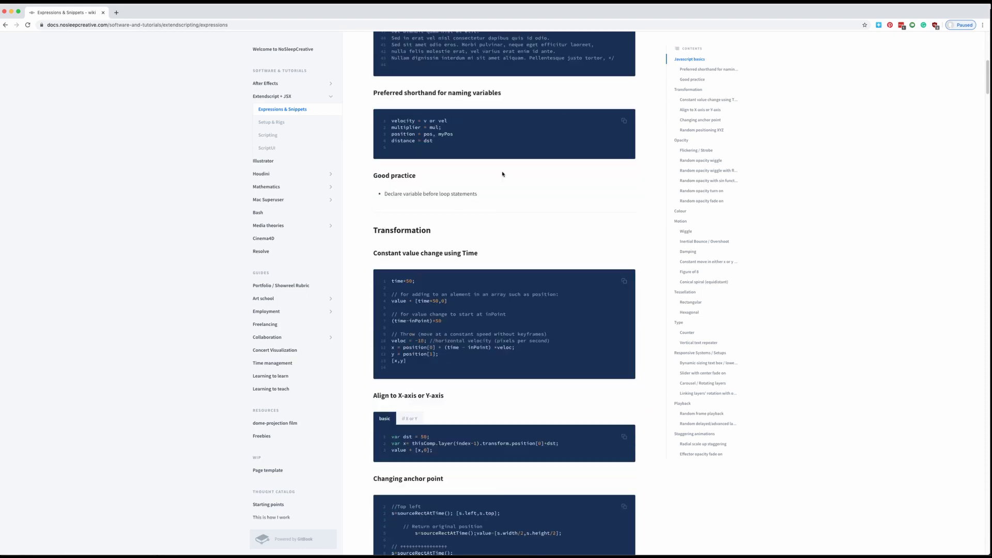
pyautogui.scroll(-10, 503, 174)
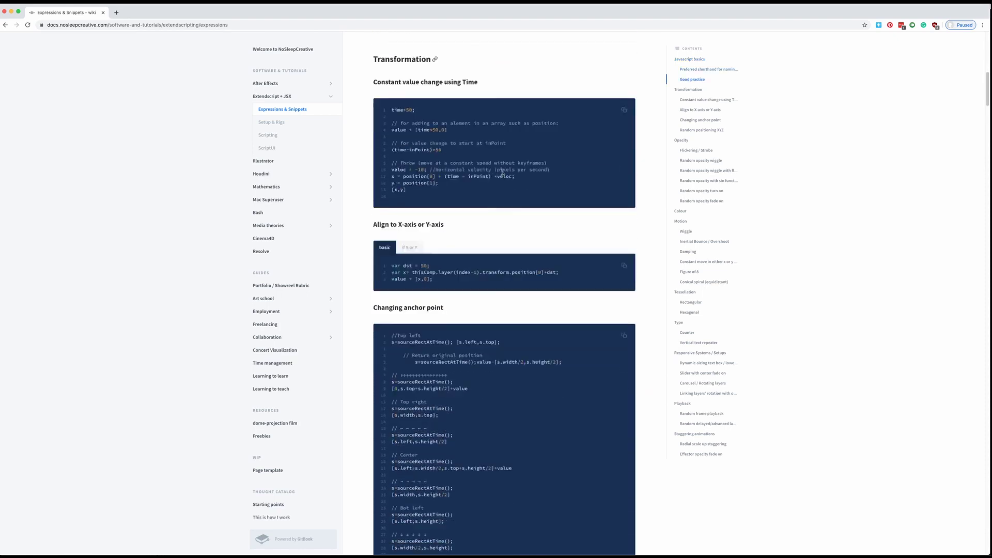
pyautogui.scroll(-4, 503, 174)
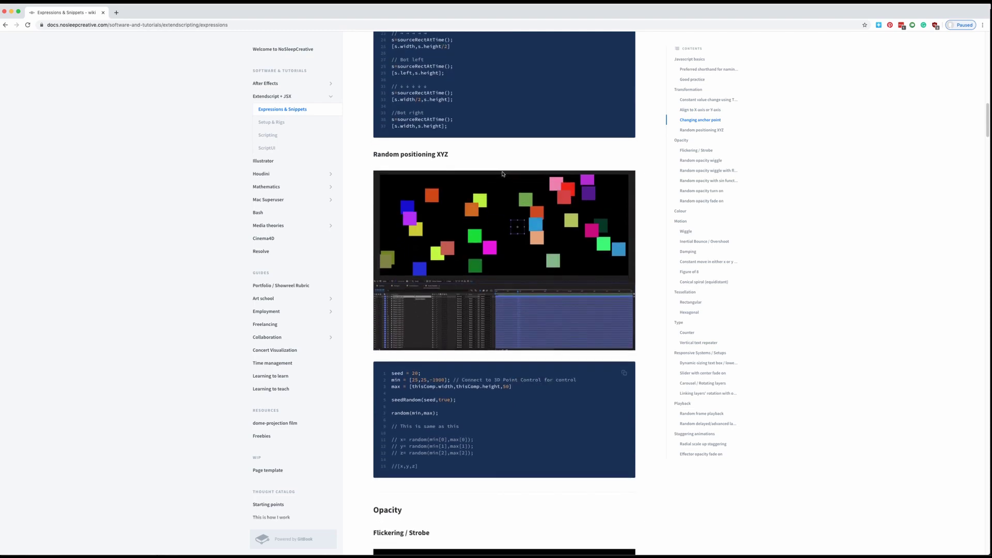
pyautogui.scroll(-3, 503, 174)
pyautogui.scroll(-9, 502, 171)
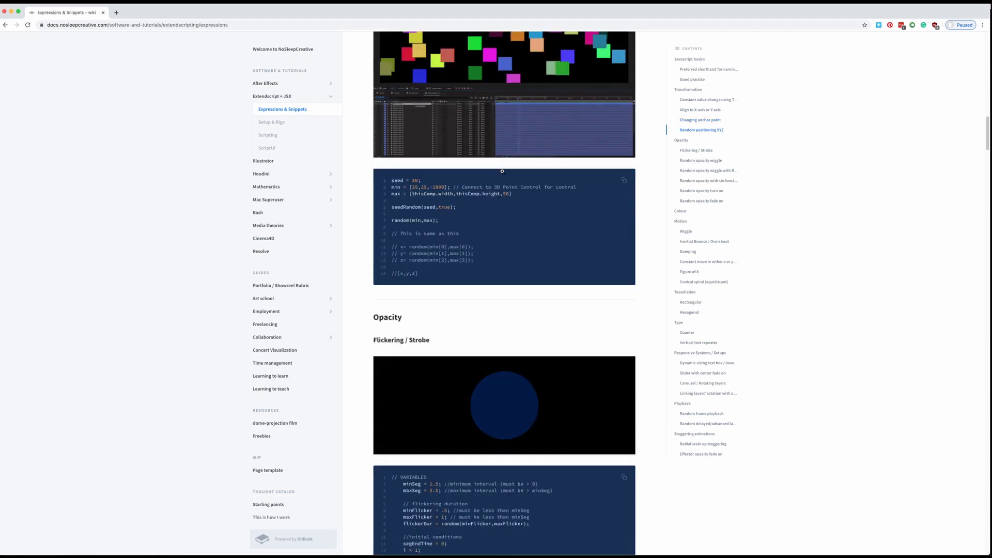
pyautogui.scroll(-8, 501, 171)
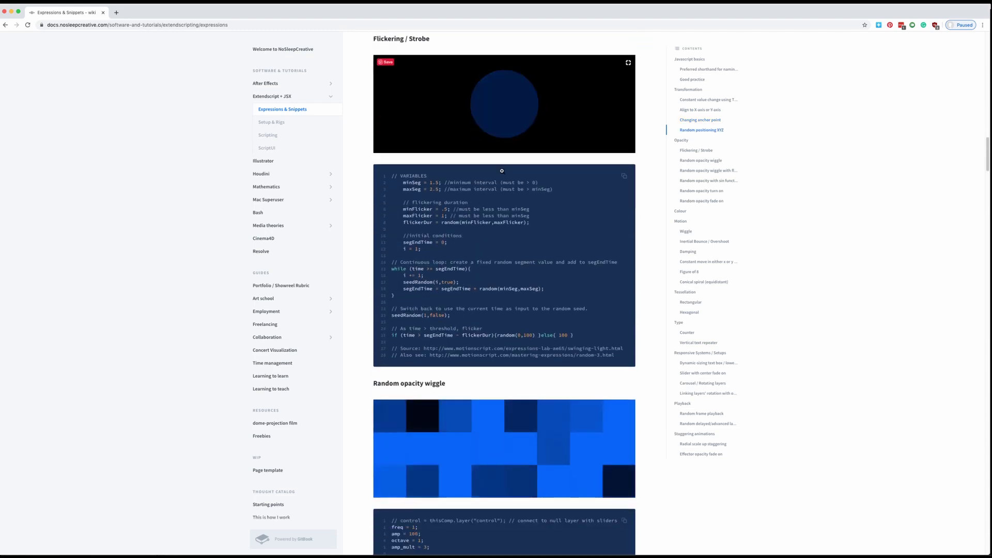
pyautogui.scroll(-12, 501, 171)
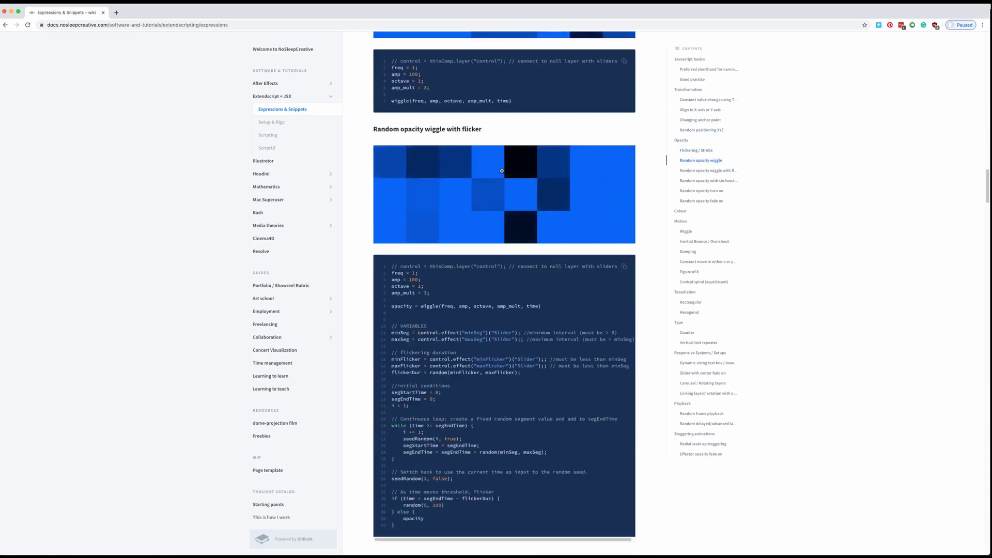
pyautogui.scroll(-8, 501, 172)
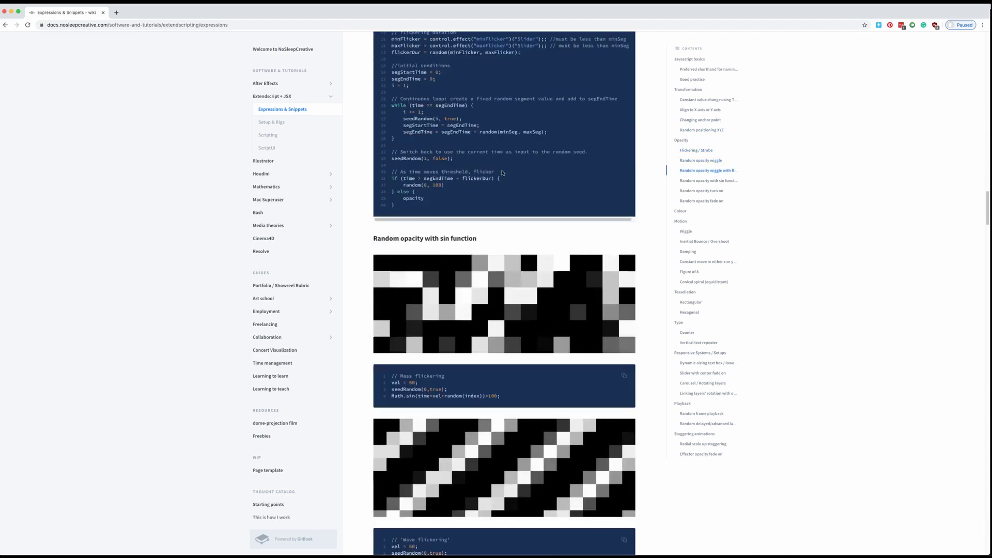
pyautogui.scroll(-10, 502, 172)
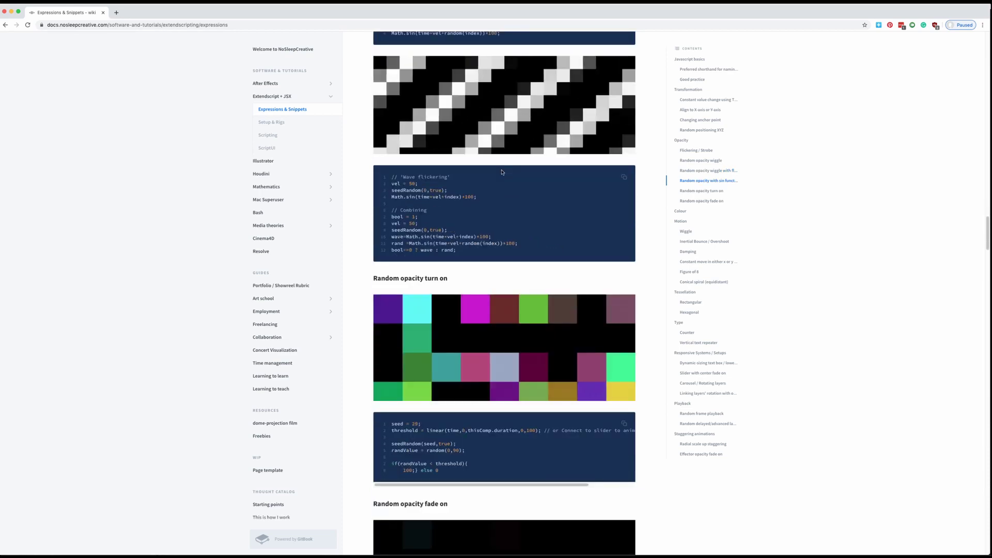
pyautogui.scroll(-8, 501, 172)
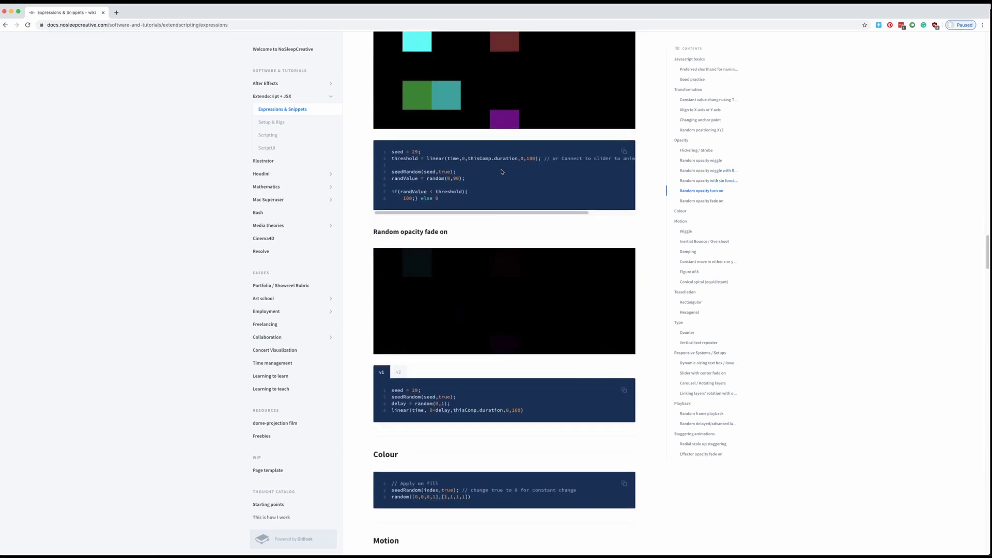
pyautogui.scroll(-4, 501, 172)
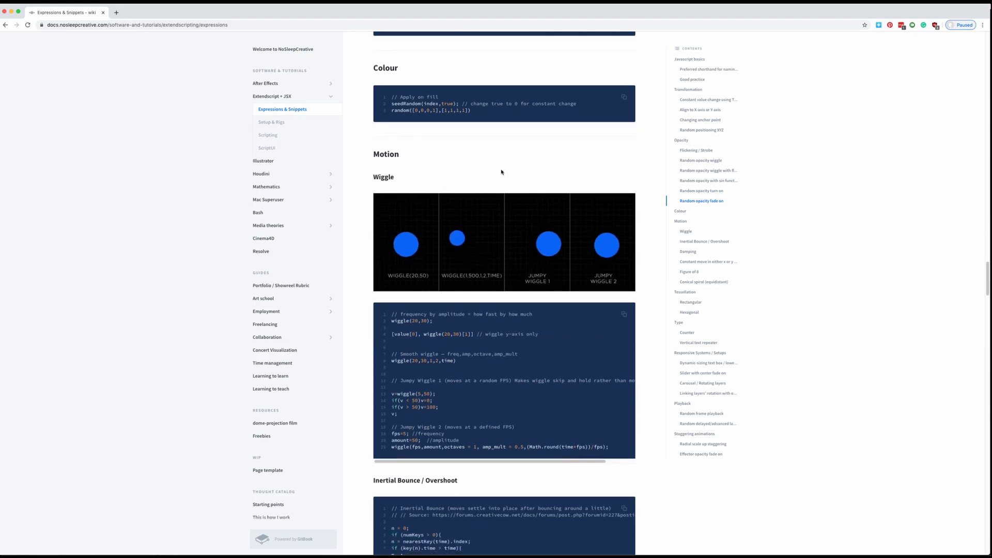
pyautogui.scroll(-7, 501, 172)
pyautogui.scroll(-14, 501, 170)
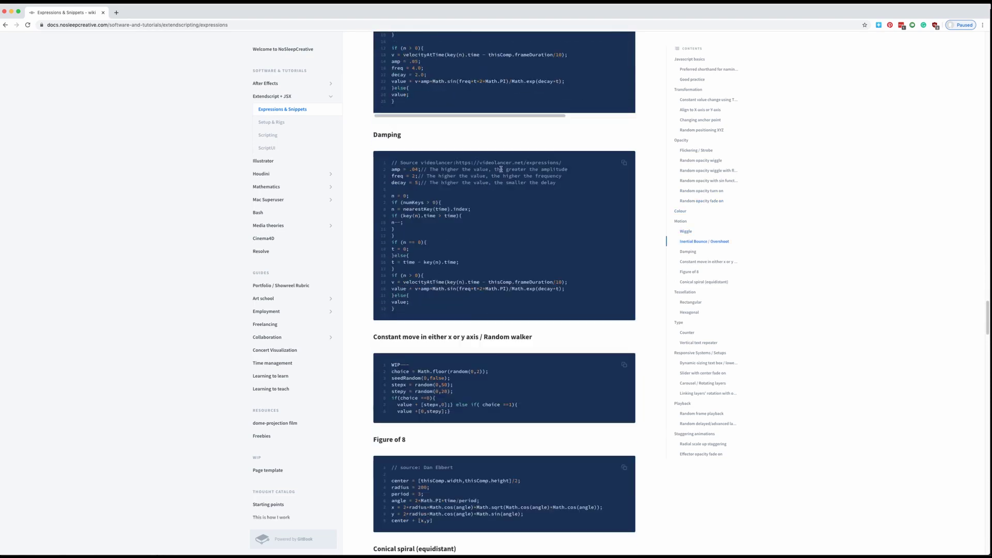